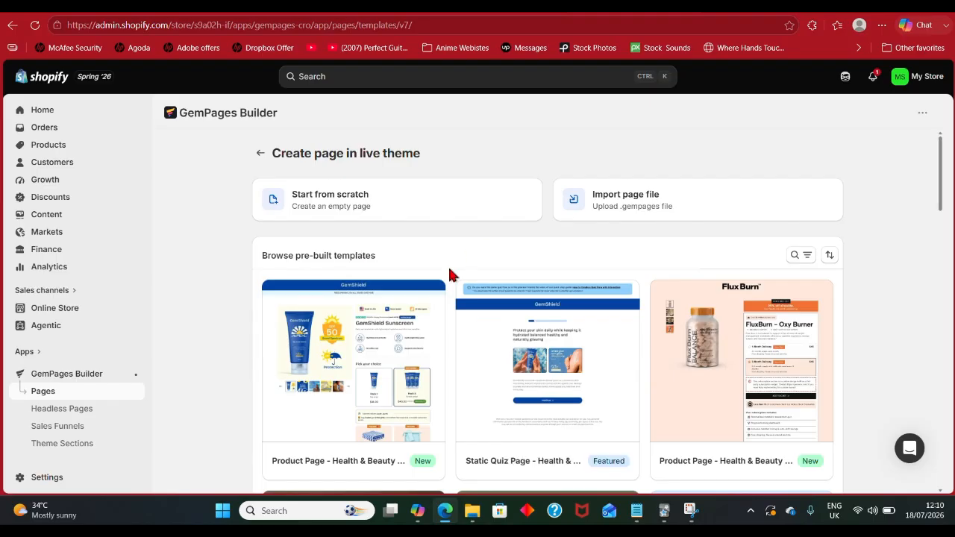
click(361, 209)
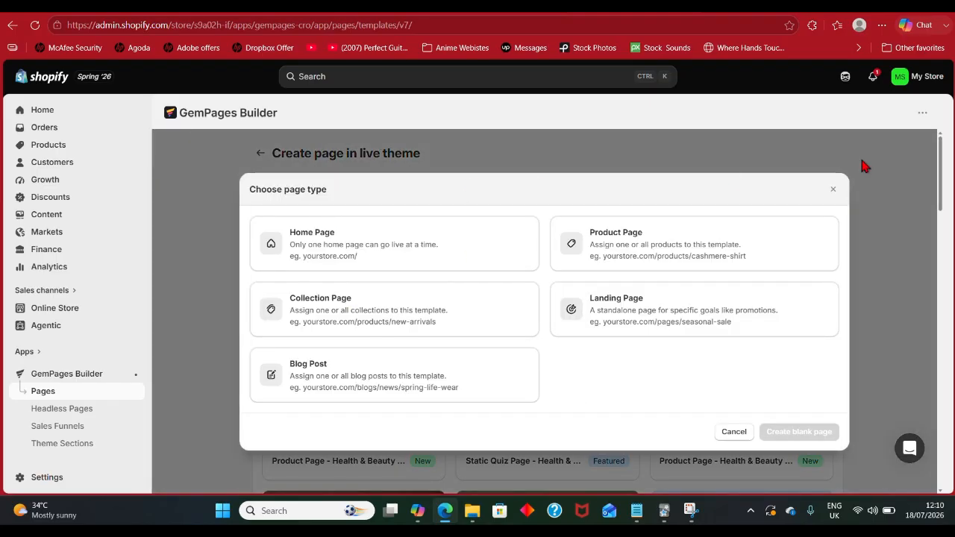
click(833, 189)
scroll(857, 287, down, 3)
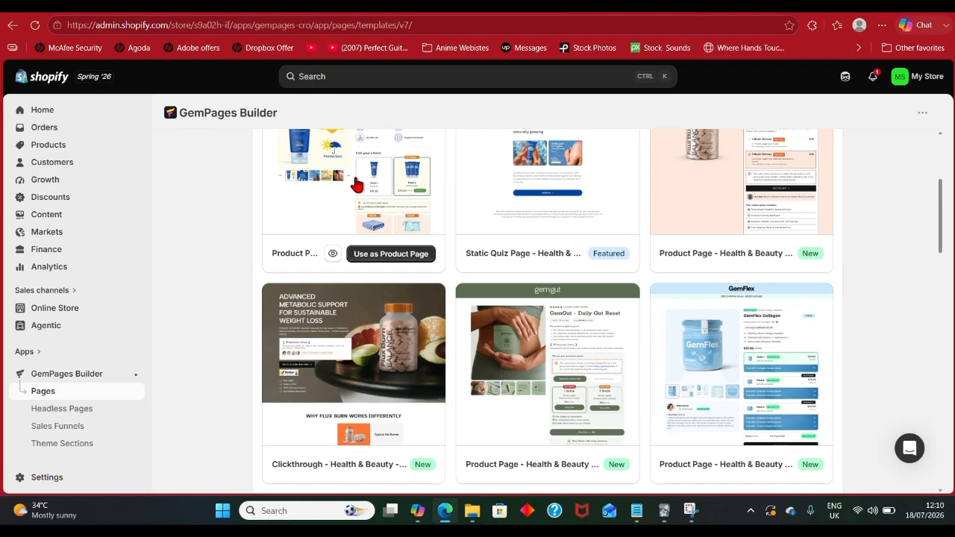
mouse_move(400, 257)
scroll(396, 253, up, 3)
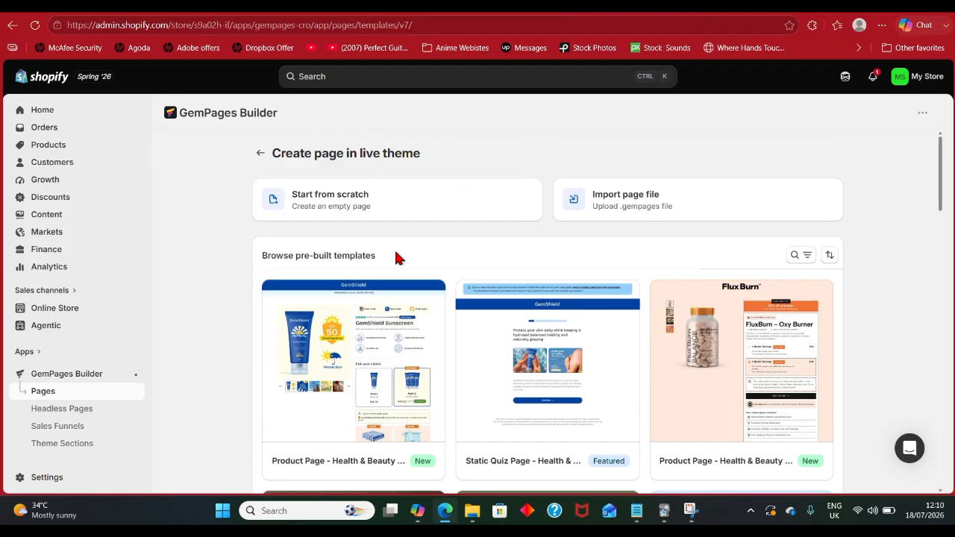
- Search the pre-built templates for "product page" and look through the matching designs
click(789, 258)
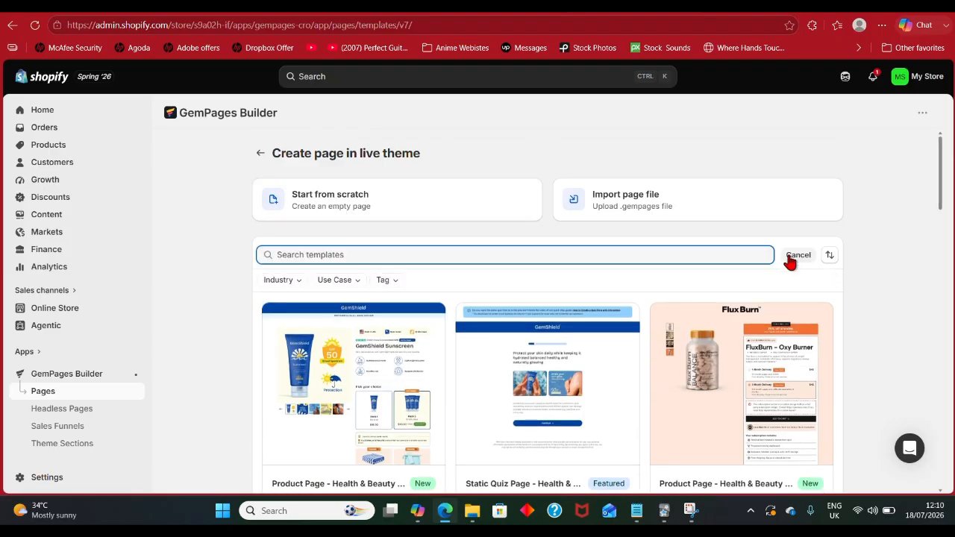
text(product page)
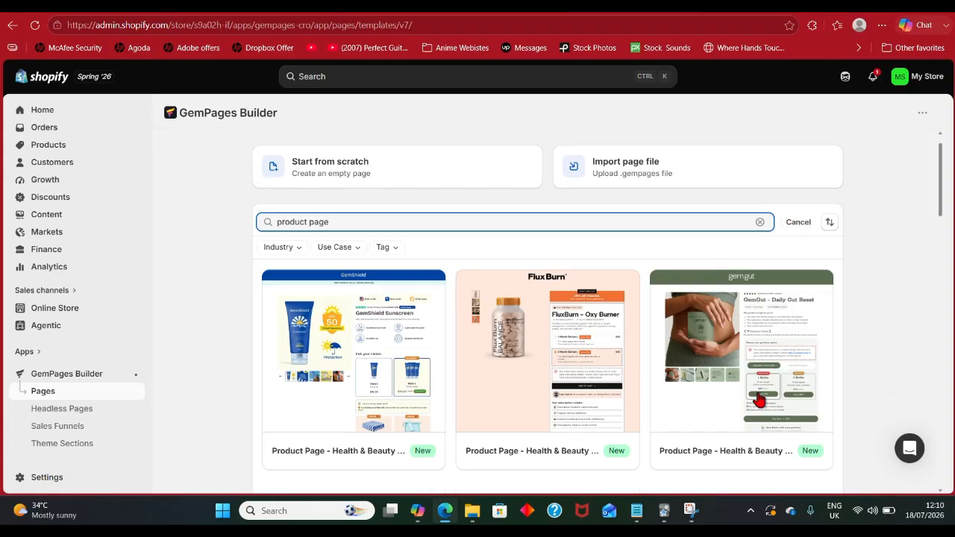
scroll(703, 301, down, 3)
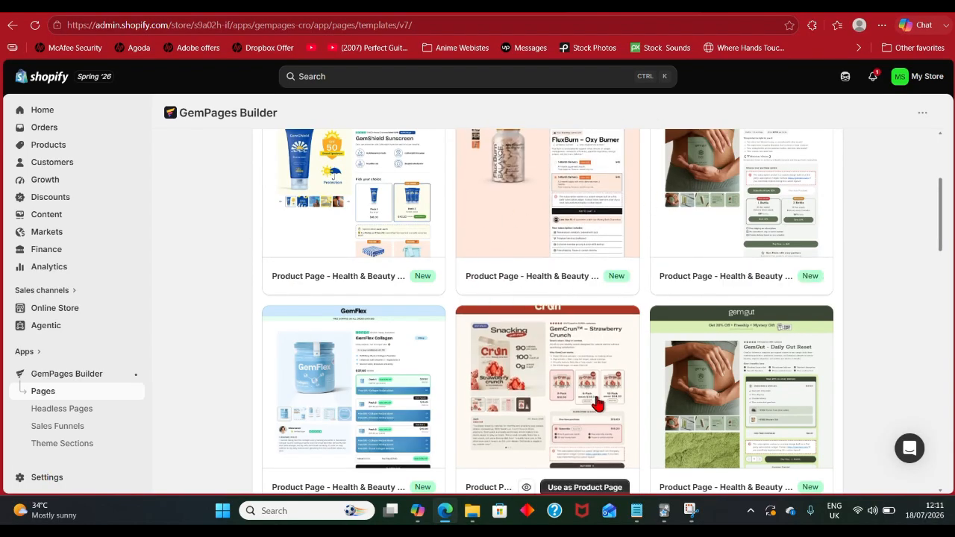
scroll(571, 373, up, 3)
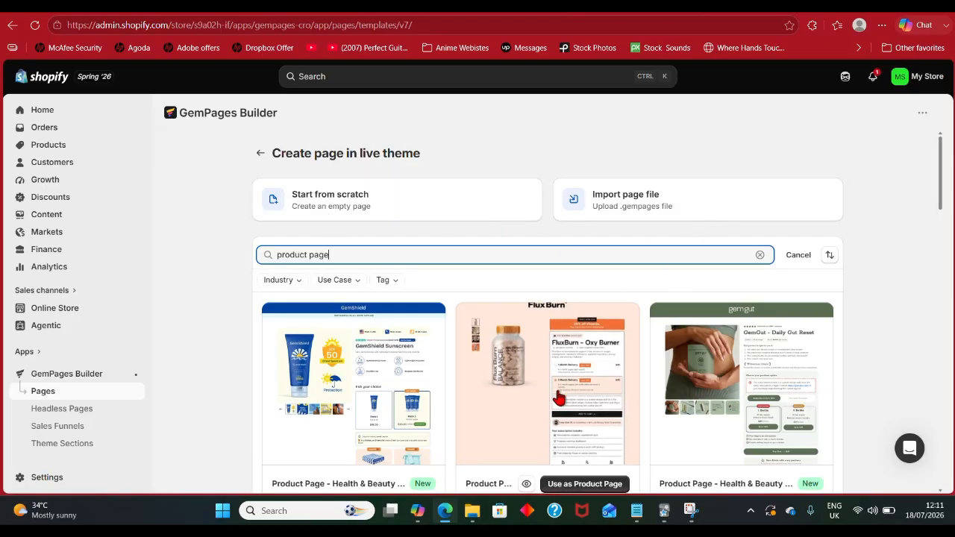
scroll(512, 369, down, 3)
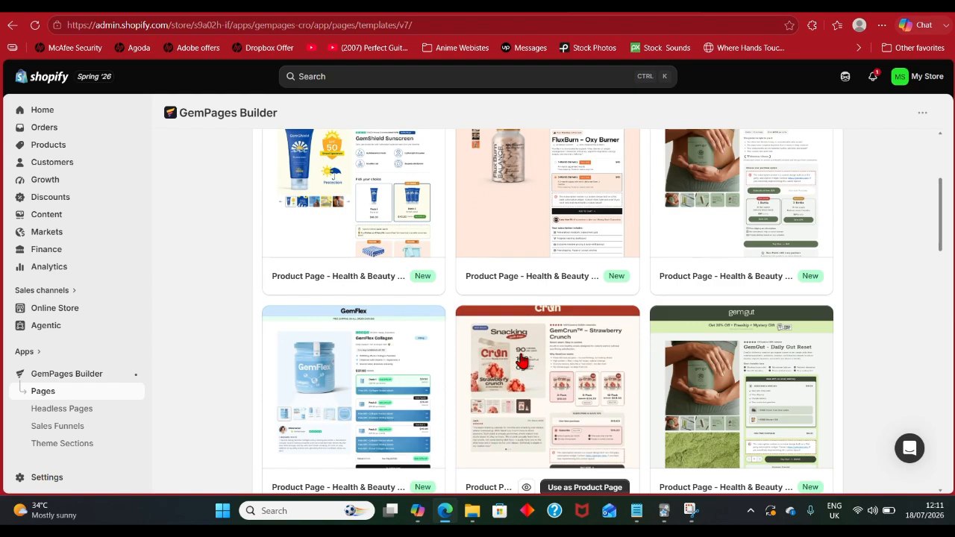
scroll(373, 321, down, 3)
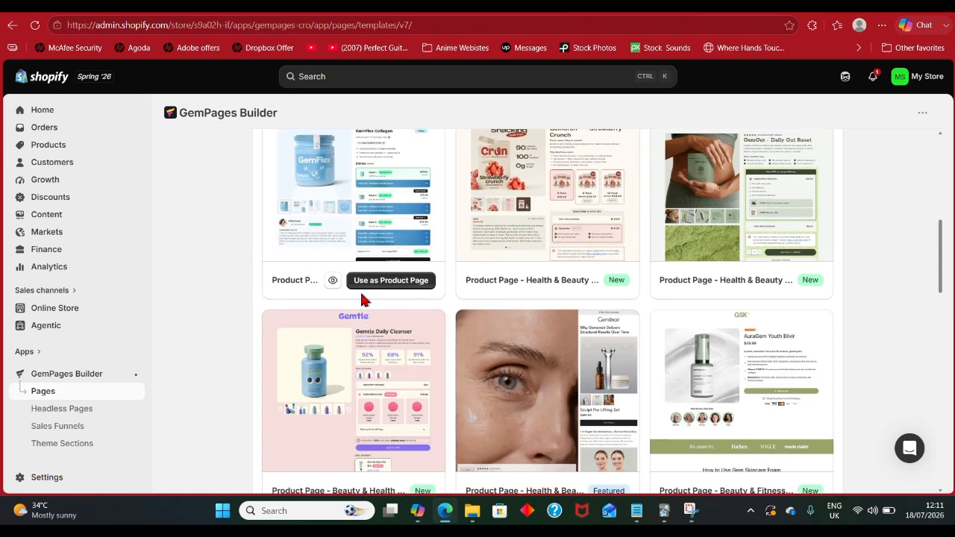
scroll(550, 358, down, 3)
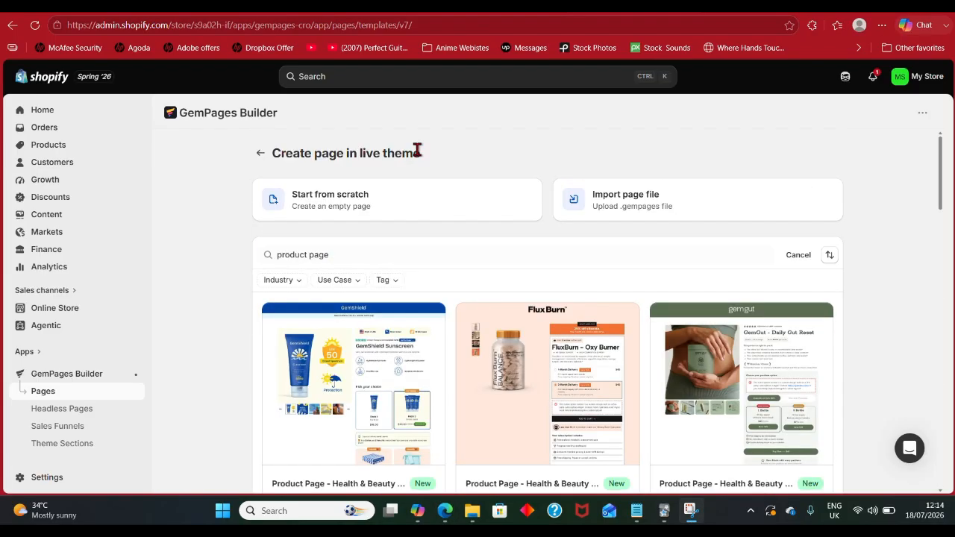
- Create a blank page from scratch with Product Page as its page type
click(403, 198)
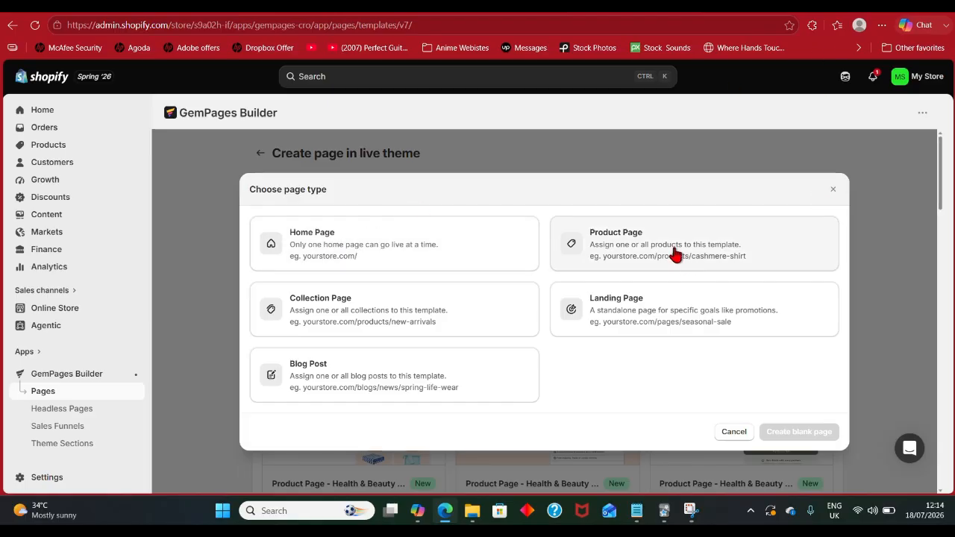
click(716, 255)
click(801, 433)
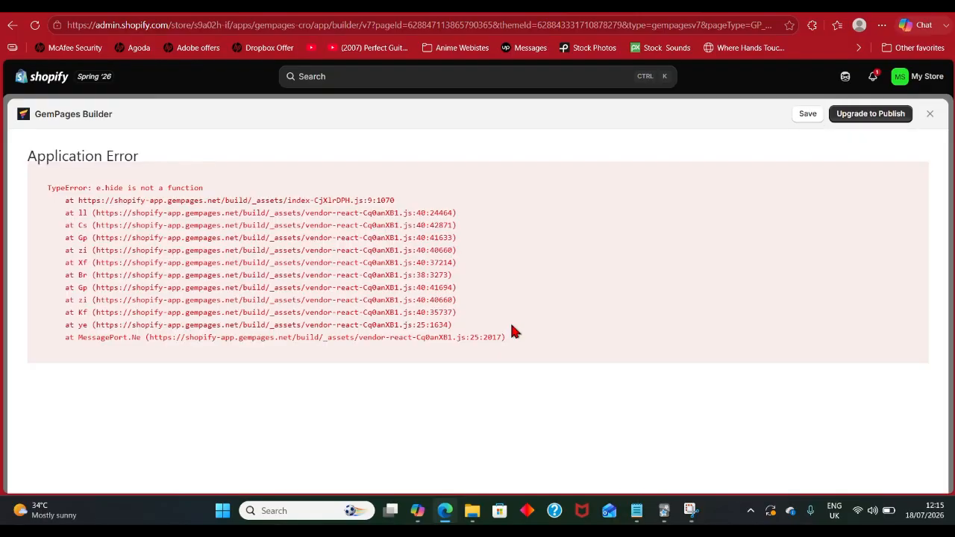
drag(69, 187, 427, 255)
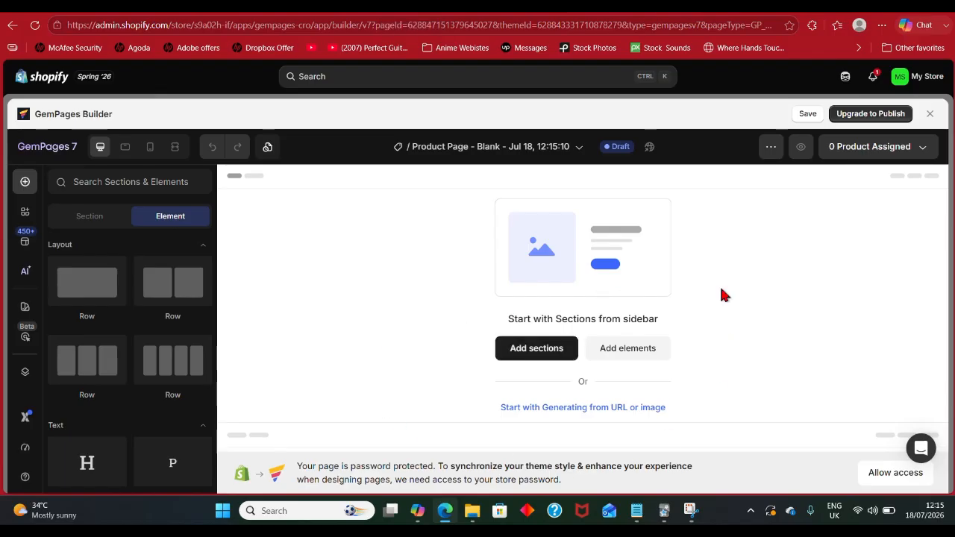
- Show the ready-made sections and look through the categories from Hero Section to How to Use
click(544, 359)
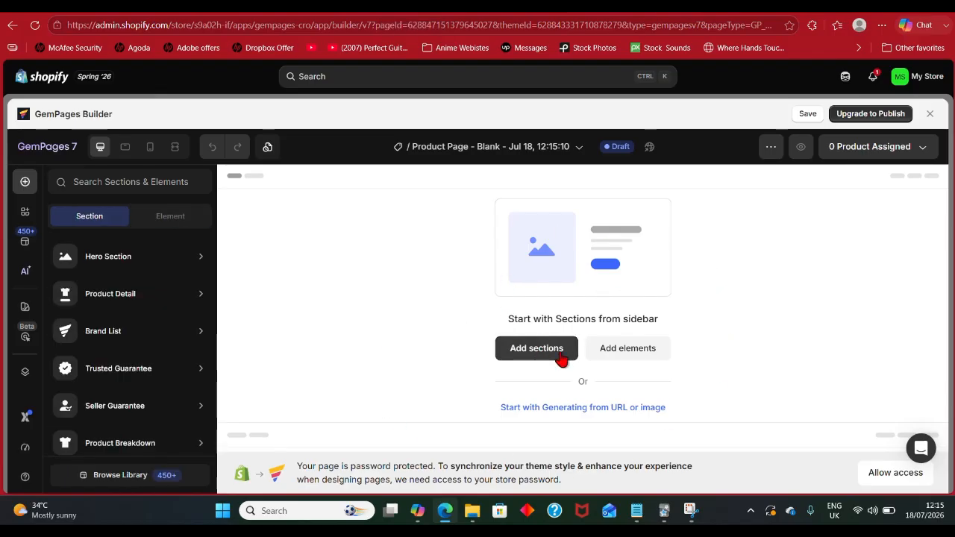
mouse_move(140, 424)
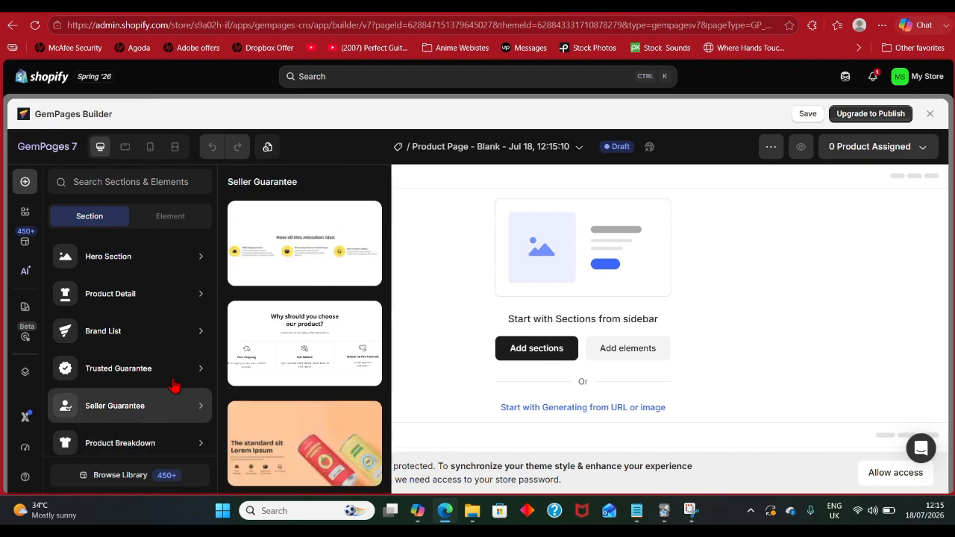
mouse_move(179, 273)
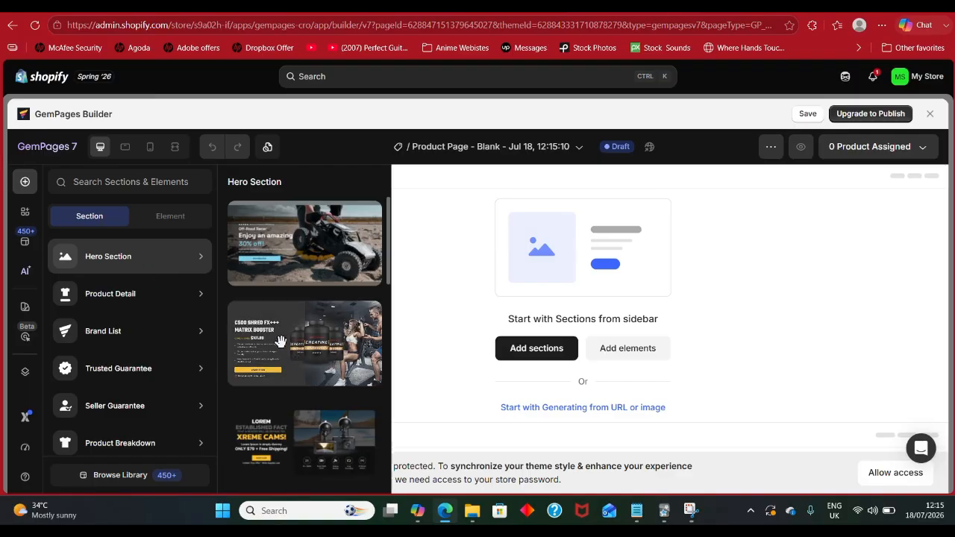
scroll(282, 343, down, 5)
scroll(150, 284, down, 3)
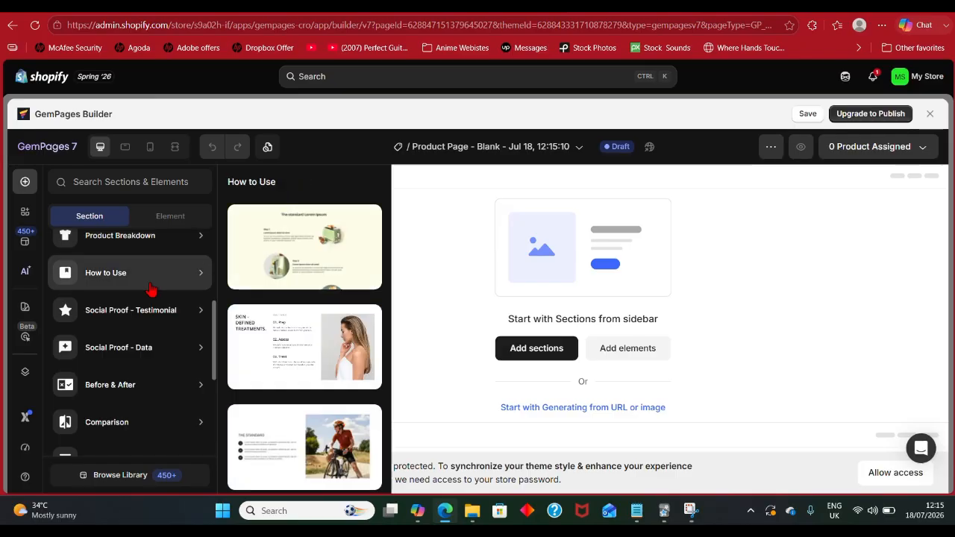
- Browse the Product List sections and place the tabbed Bestsellers section with the desk lamps on the blank page
scroll(158, 384, down, 3)
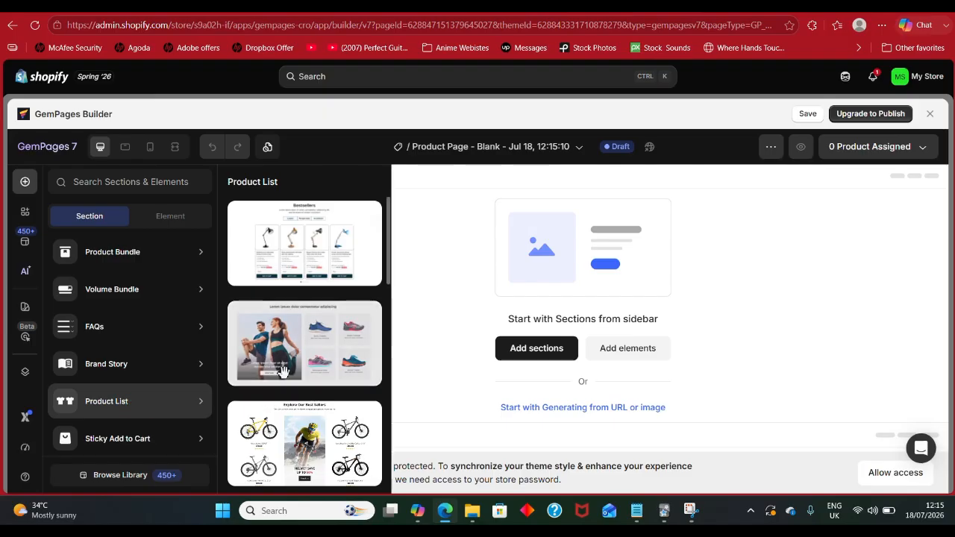
scroll(328, 295, down, 8)
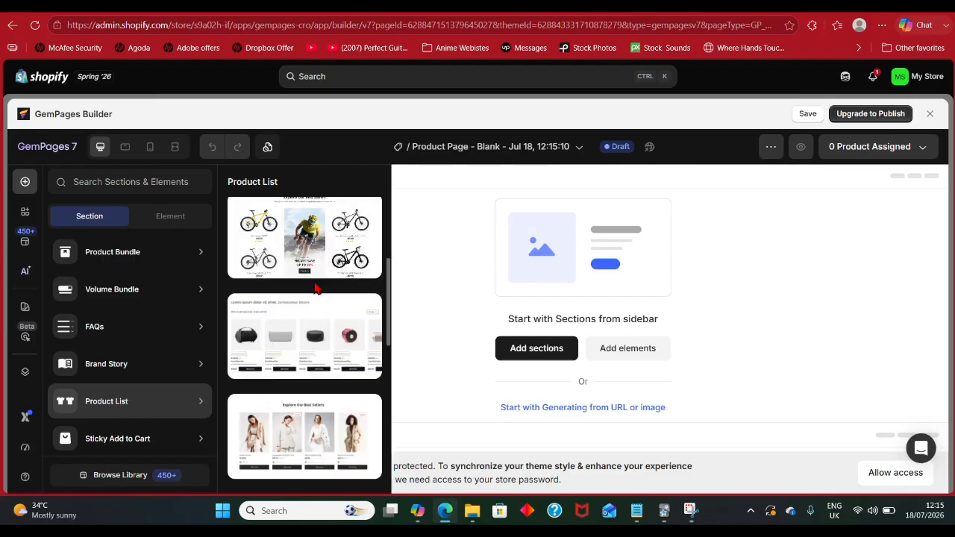
scroll(300, 336, down, 6)
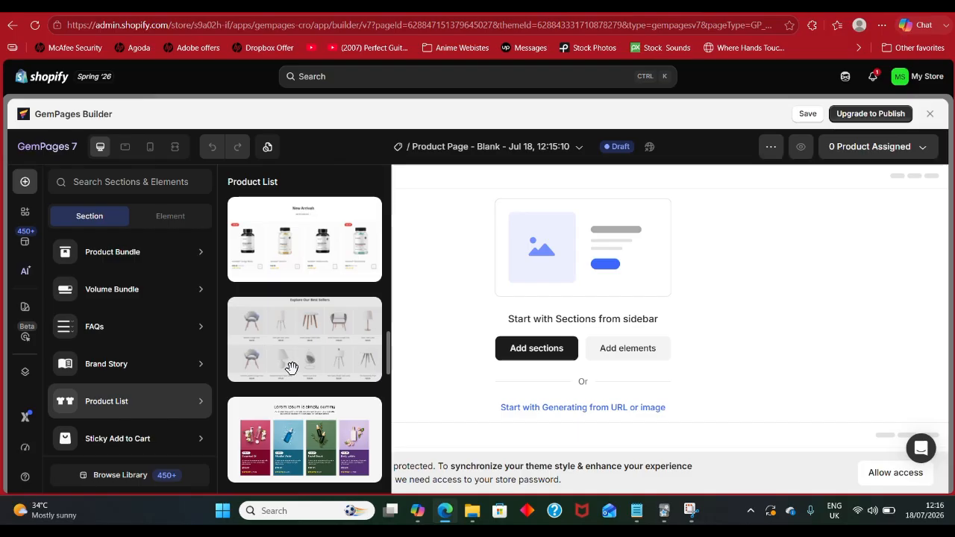
scroll(294, 339, down, 3)
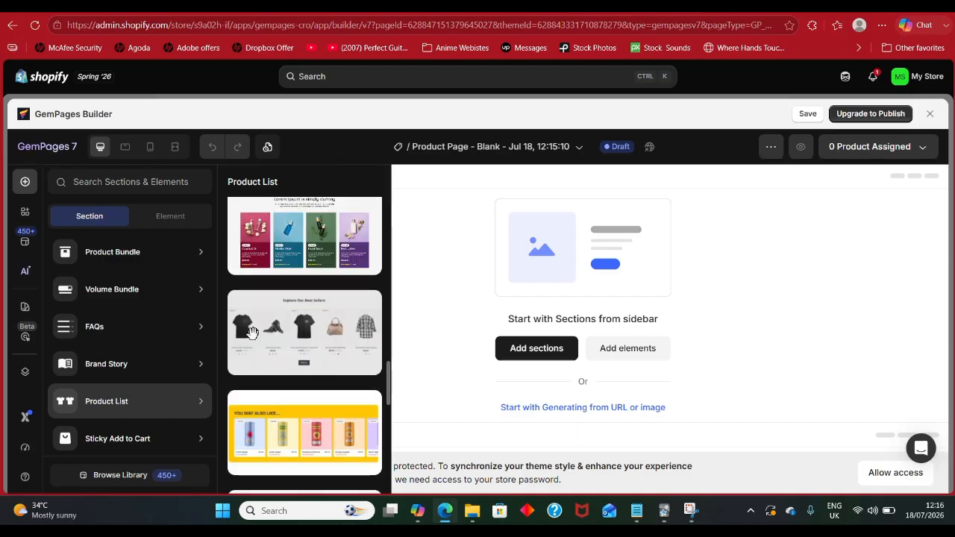
scroll(338, 326, down, 9)
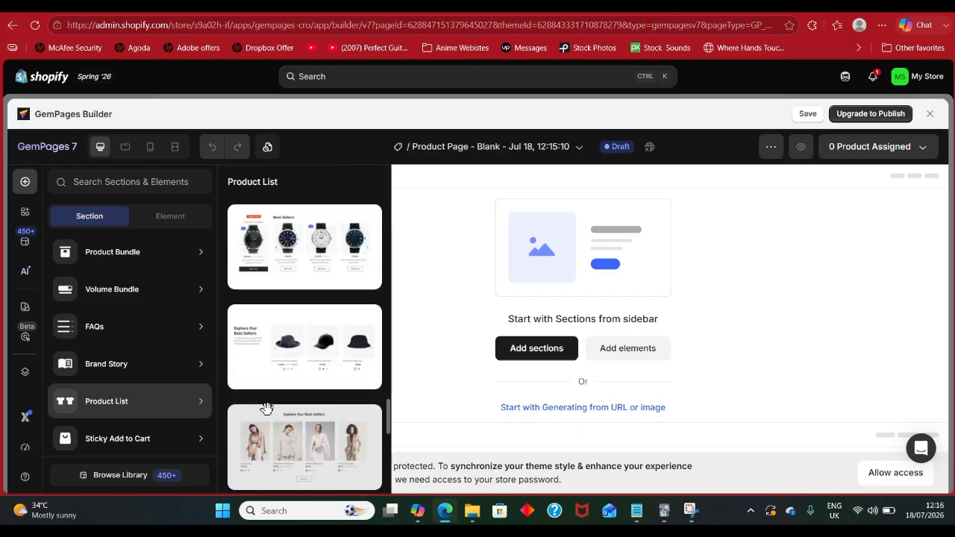
scroll(266, 408, down, 3)
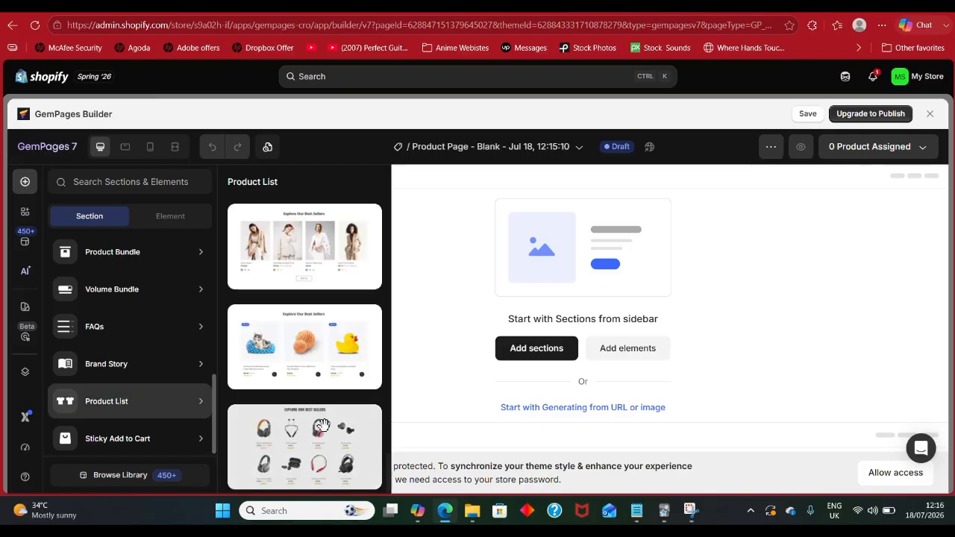
scroll(316, 454, up, 10)
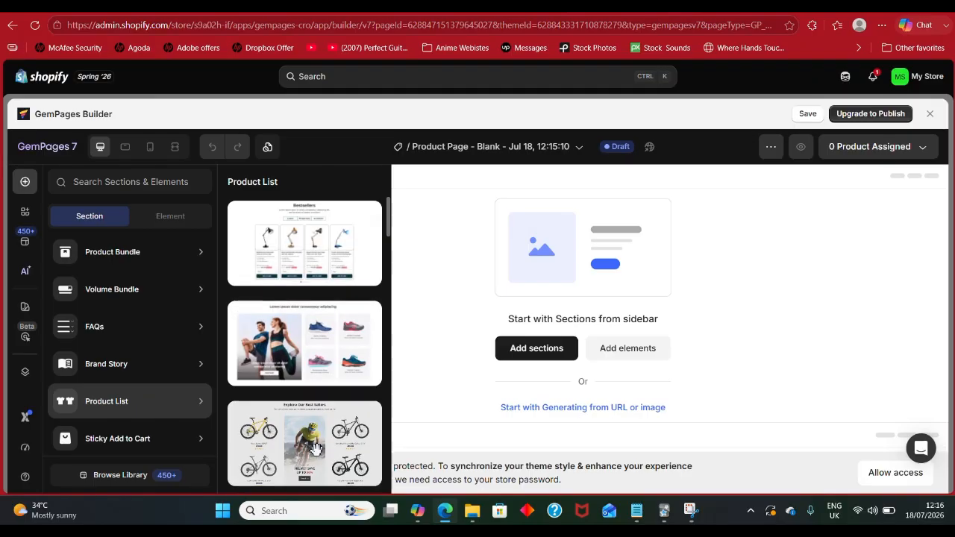
drag(306, 246, 565, 295)
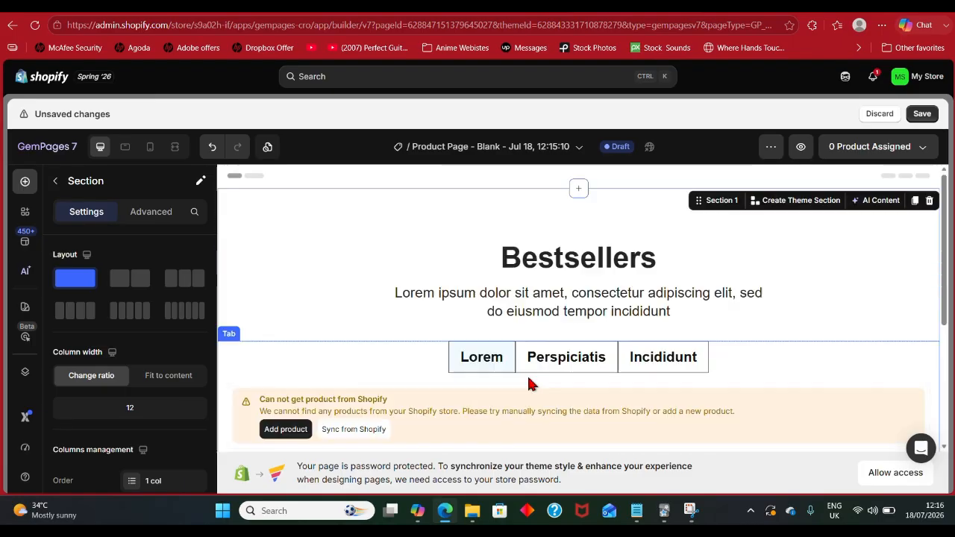
- Select the product list in the Bestsellers section and start adding a new product to the Shopify store
drag(404, 409, 426, 358)
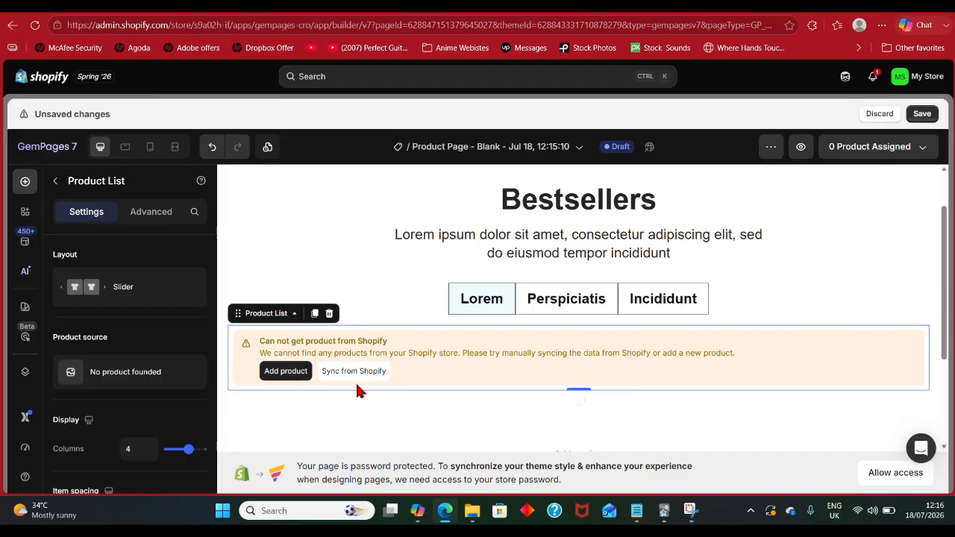
click(285, 373)
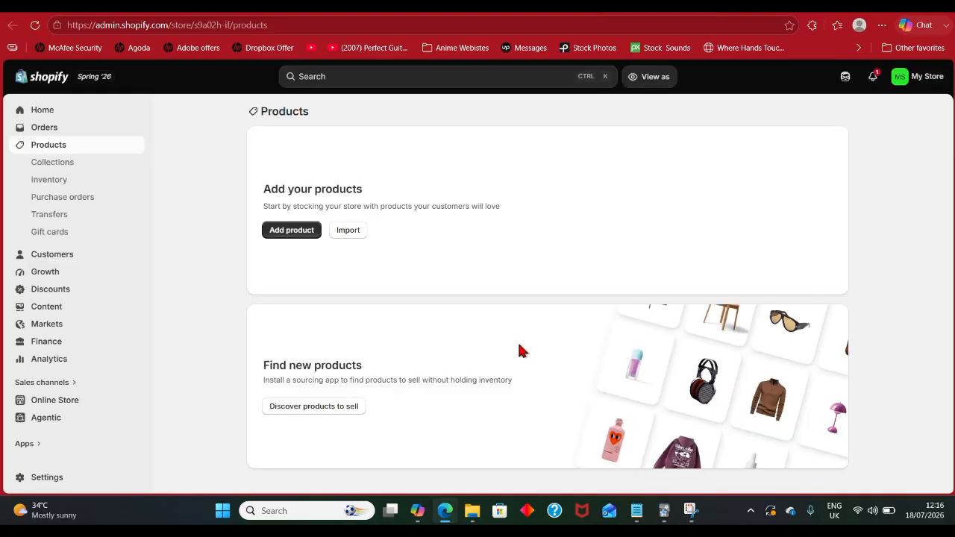
click(303, 237)
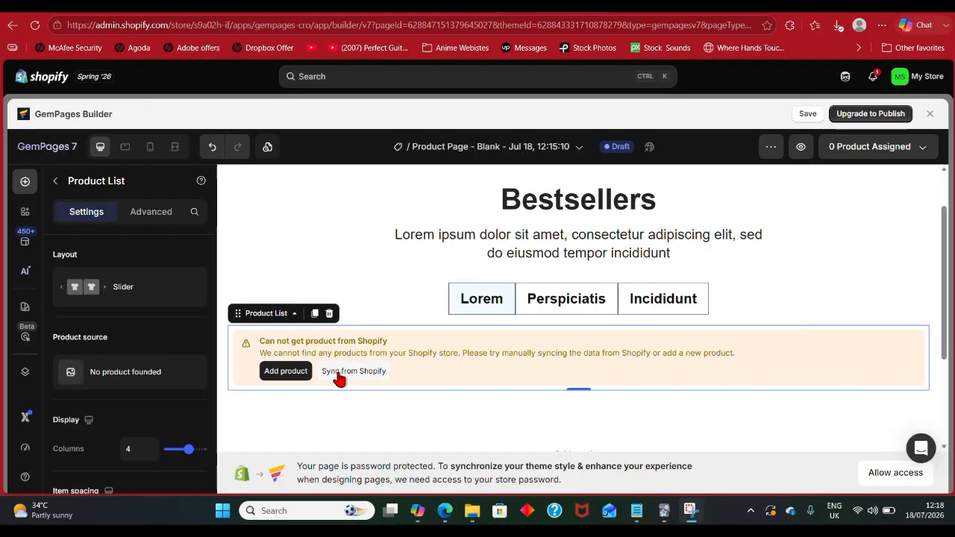
- Sync the Bestsellers product list with Shopify, keeping the lamp product as its source, and check the section on the page
click(294, 375)
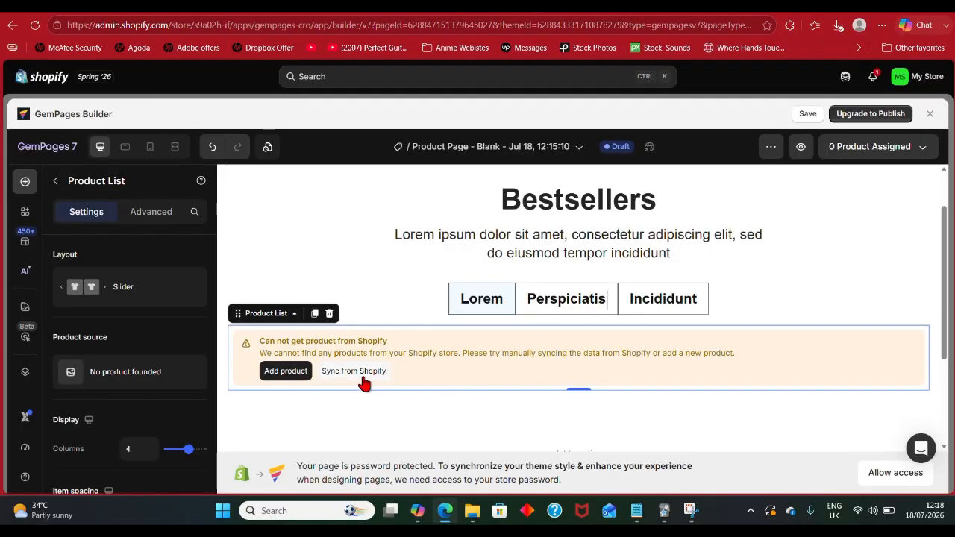
click(370, 374)
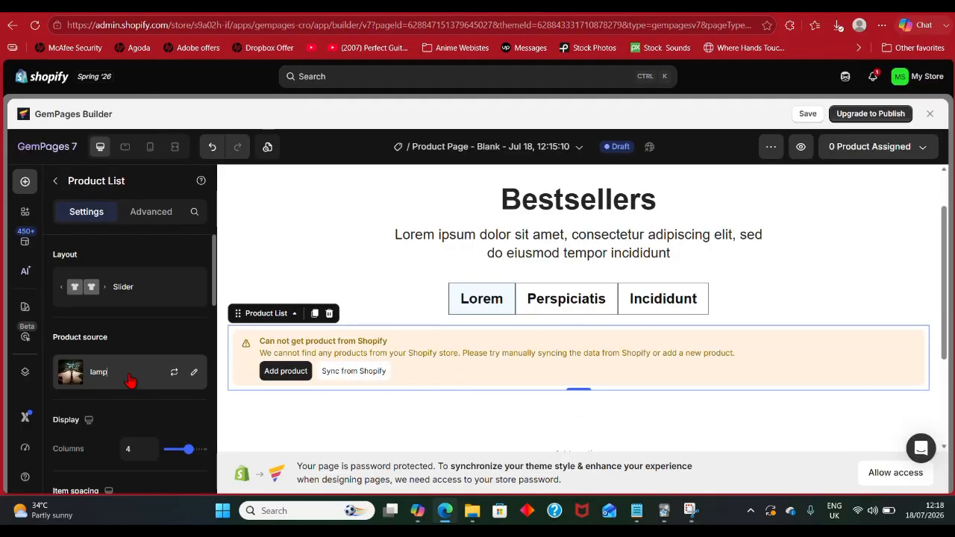
click(132, 382)
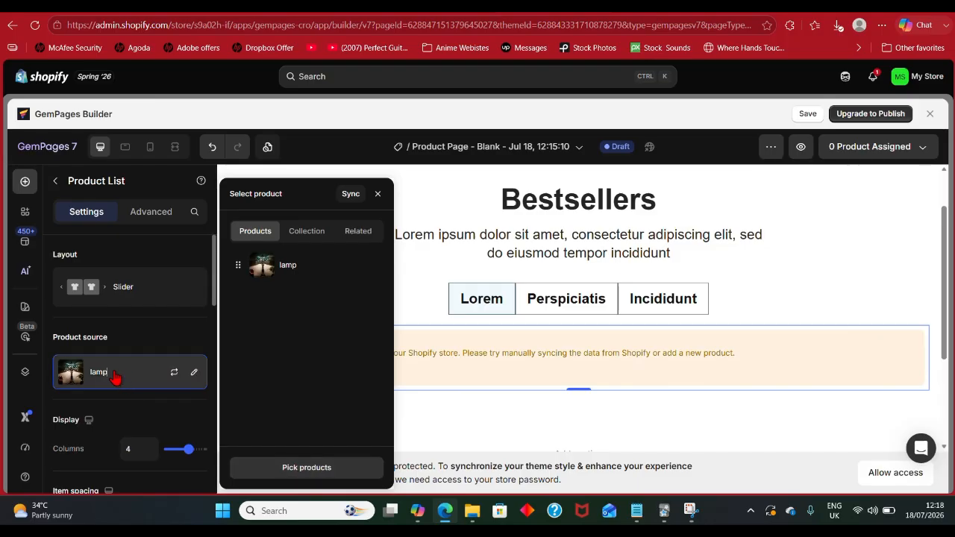
click(269, 467)
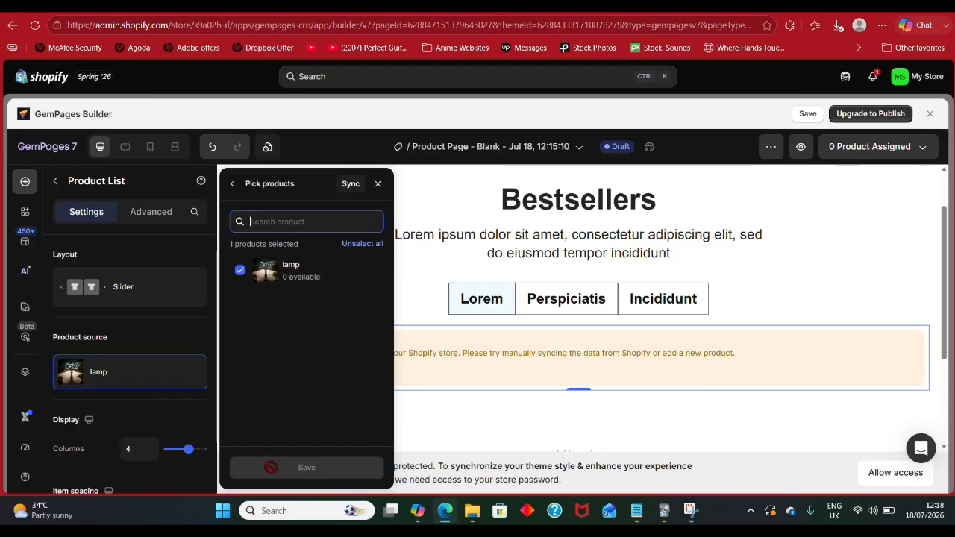
click(349, 184)
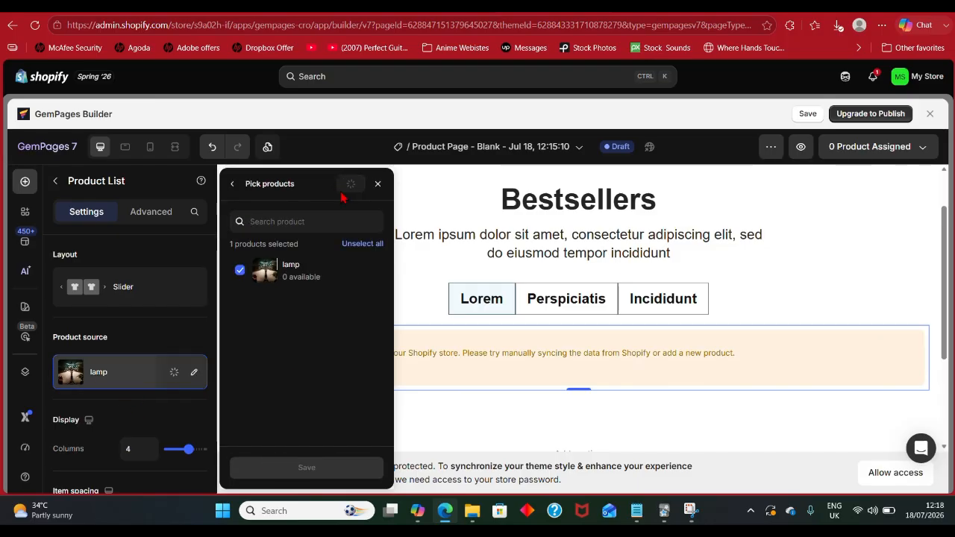
click(377, 184)
scroll(338, 354, down, 3)
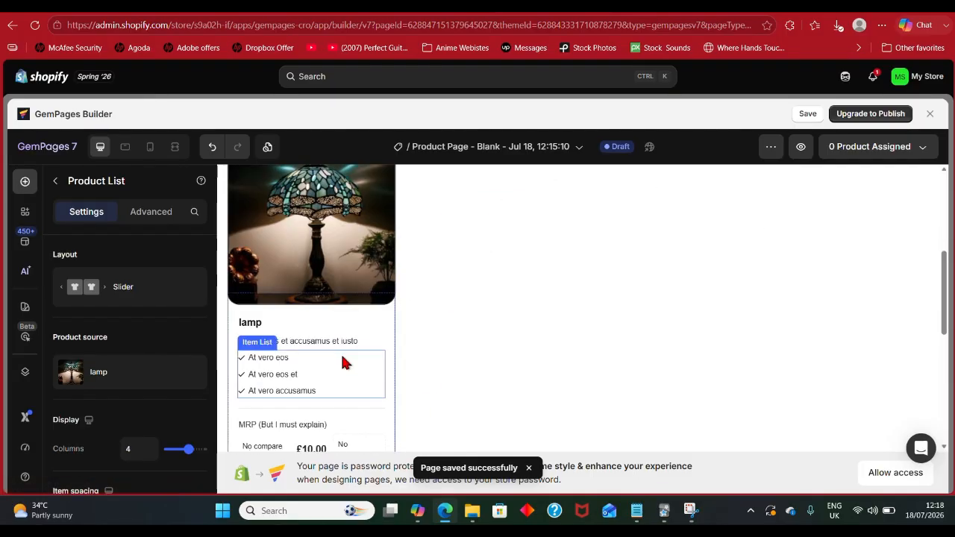
scroll(494, 319, up, 3)
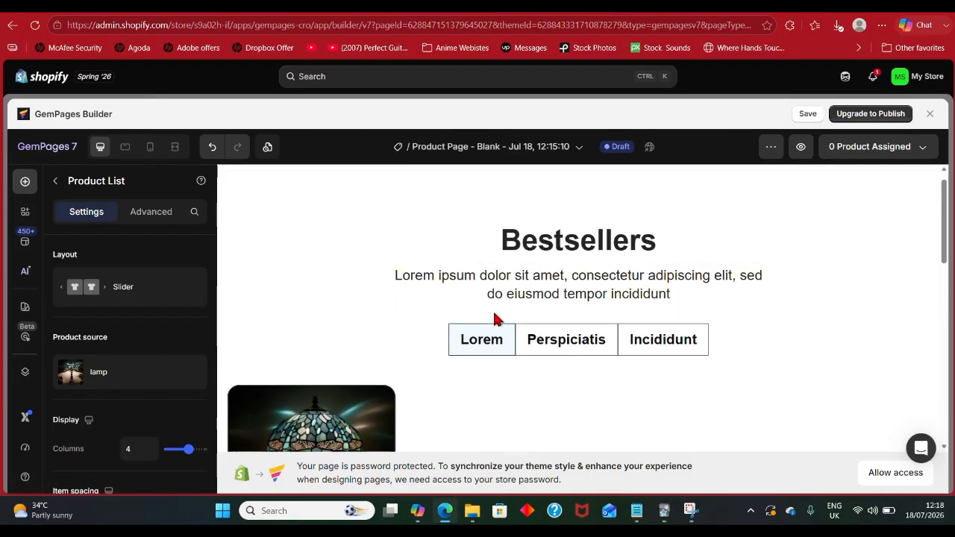
- Replace the placeholder text under the Bestsellers heading with "A collection of Lamps to be applied in any room"
click(652, 294)
click(652, 294)
click(629, 296)
triple_click(629, 296)
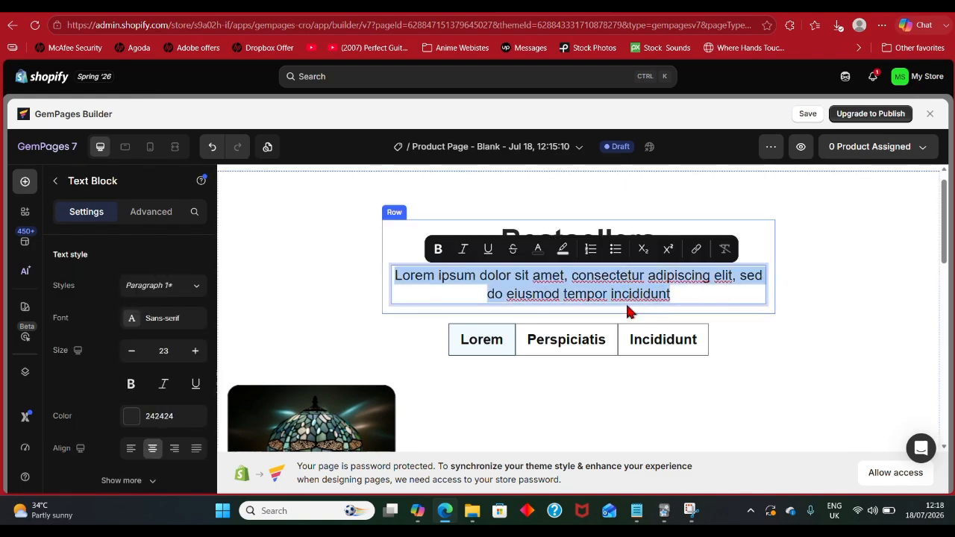
key(BackSpace)
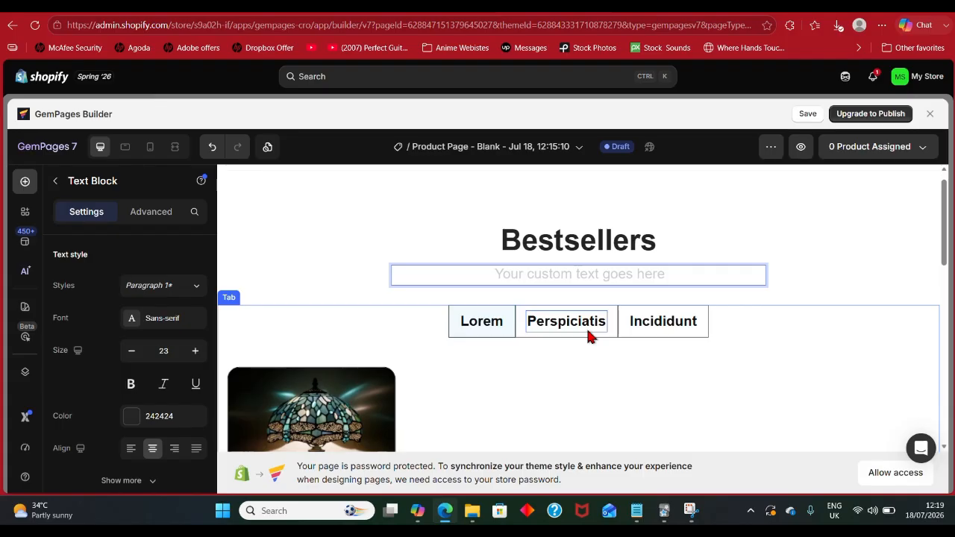
text(A collection of Lamps to be applied in any room)
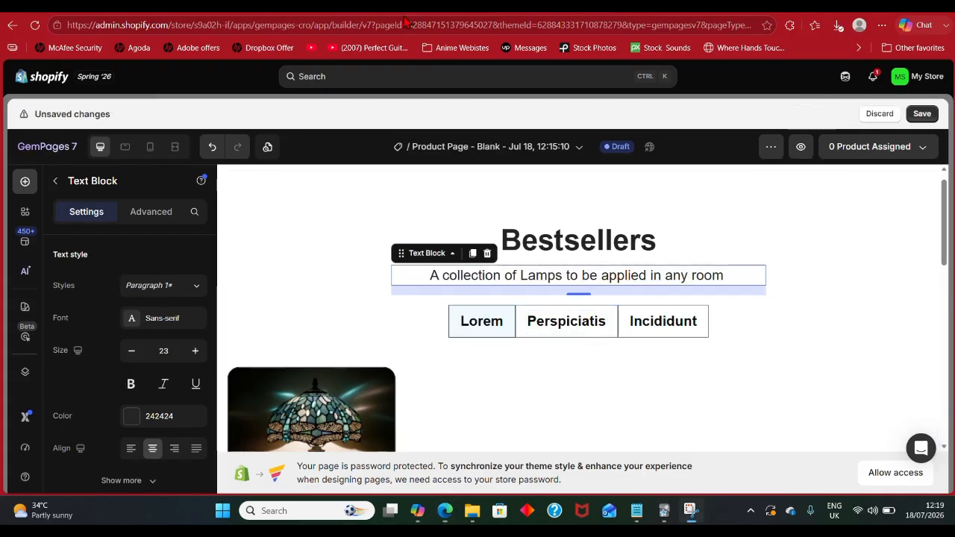
- Rename the three Bestsellers tabs Modern, Vintage and Retro
double_click(484, 327)
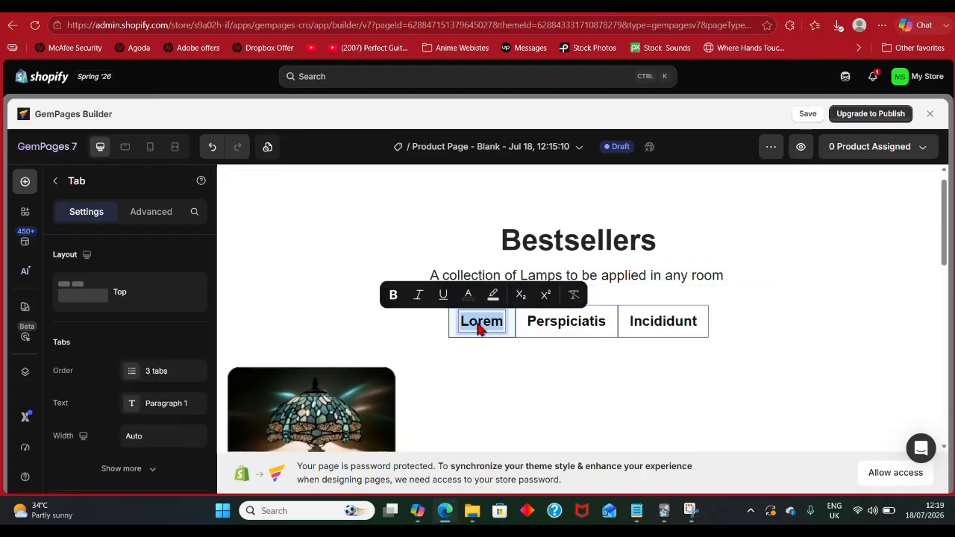
text(Modern)
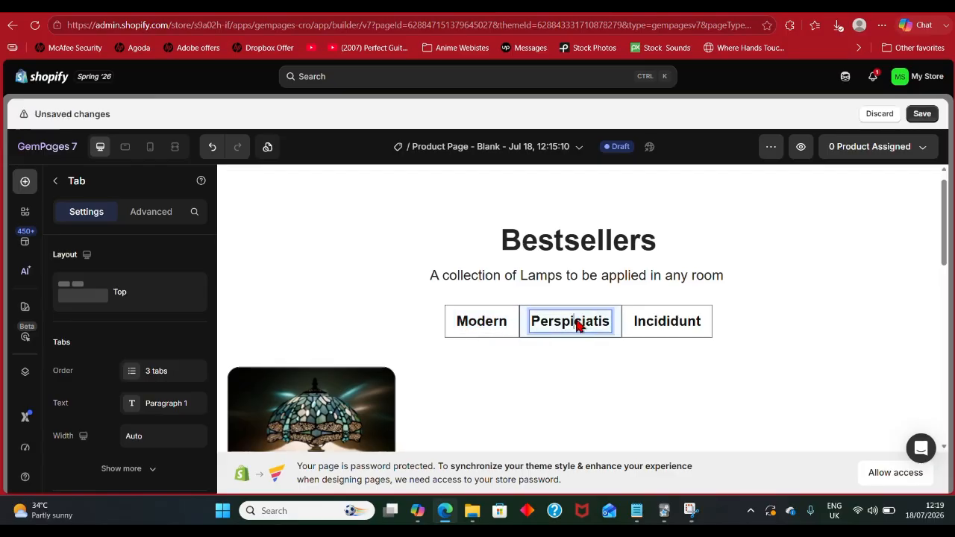
double_click(573, 324)
text(Vintage)
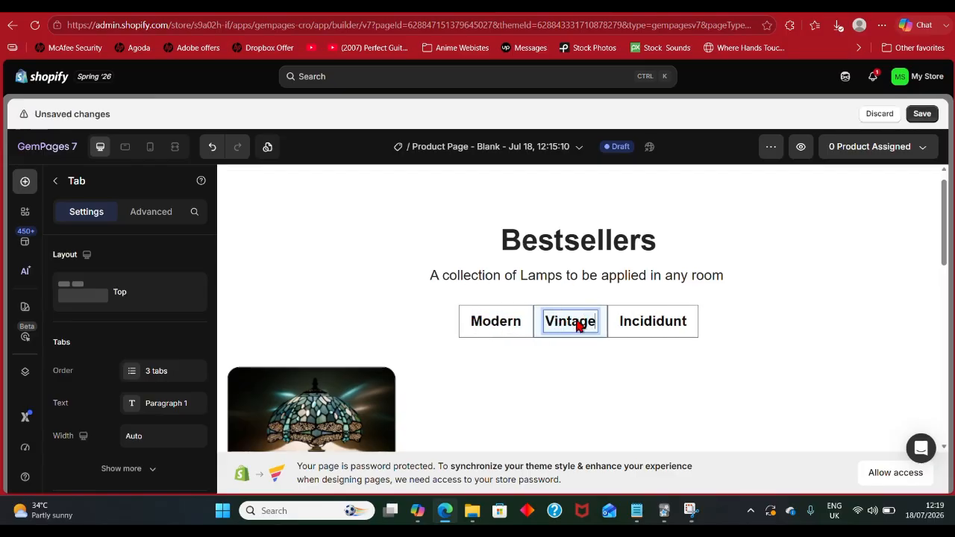
double_click(653, 322)
text(Retro)
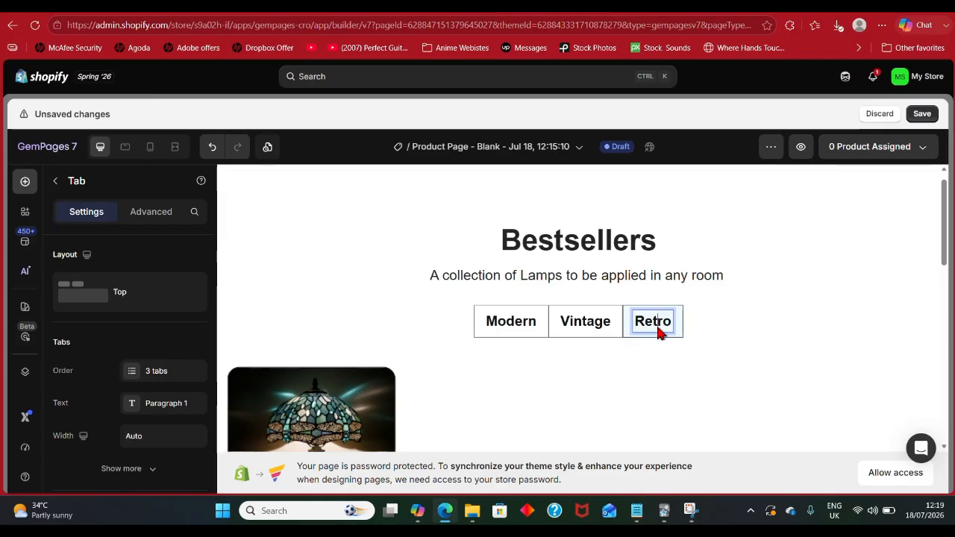
- Add a fourth tab to the Bestsellers section and name it New
click(144, 373)
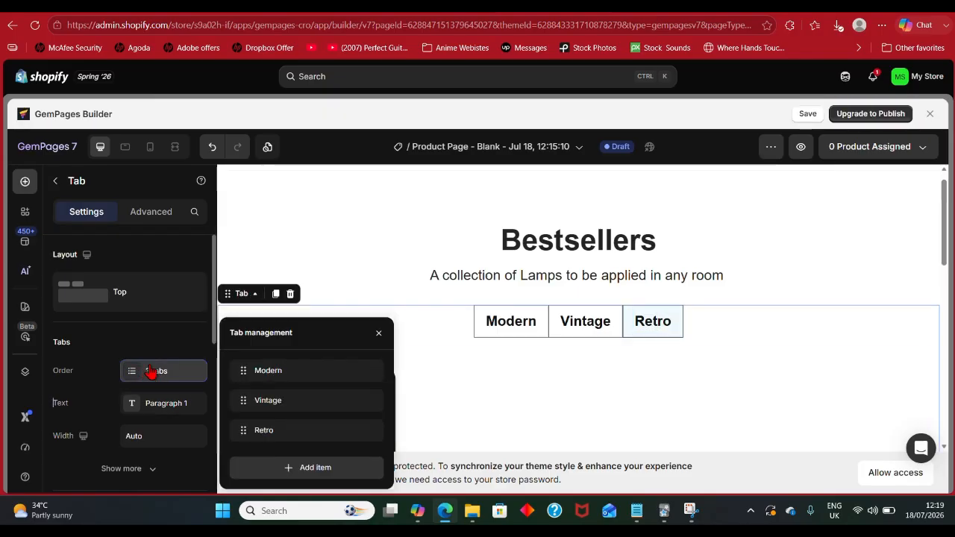
click(303, 468)
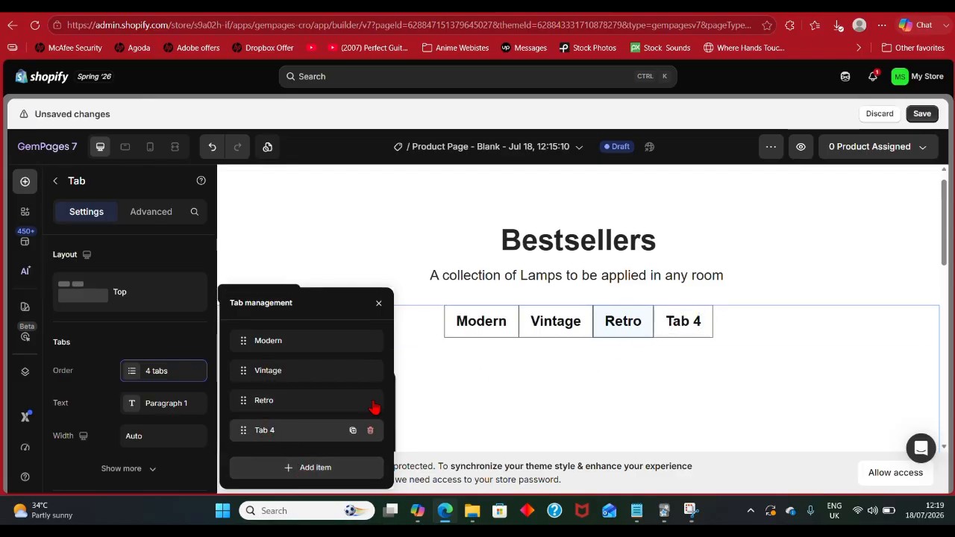
double_click(688, 330)
key(ctrl+a)
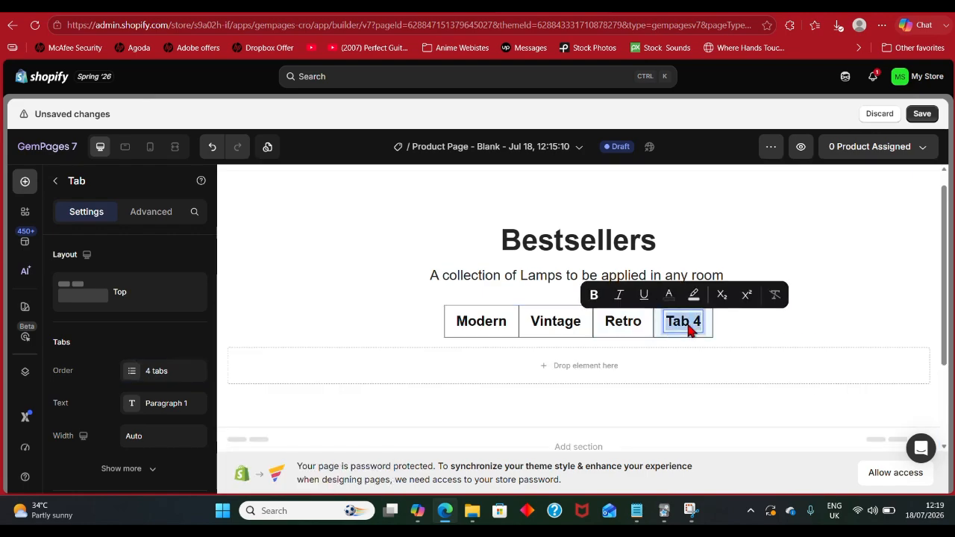
text(New)
key(Return)
key(BackSpace)
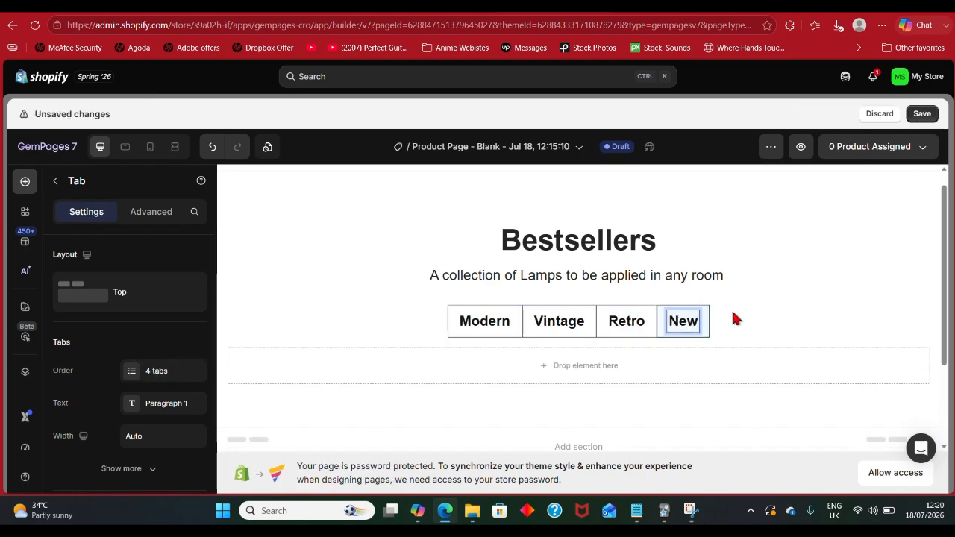
- Go through the Modern, Vintage, Retro and New tabs and compare the content each one shows
double_click(626, 322)
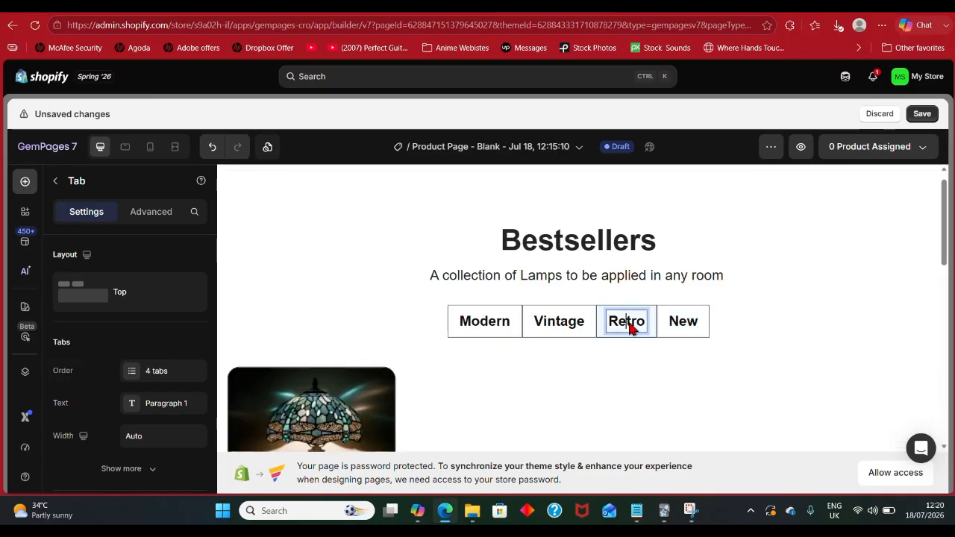
click(672, 324)
click(629, 324)
click(563, 321)
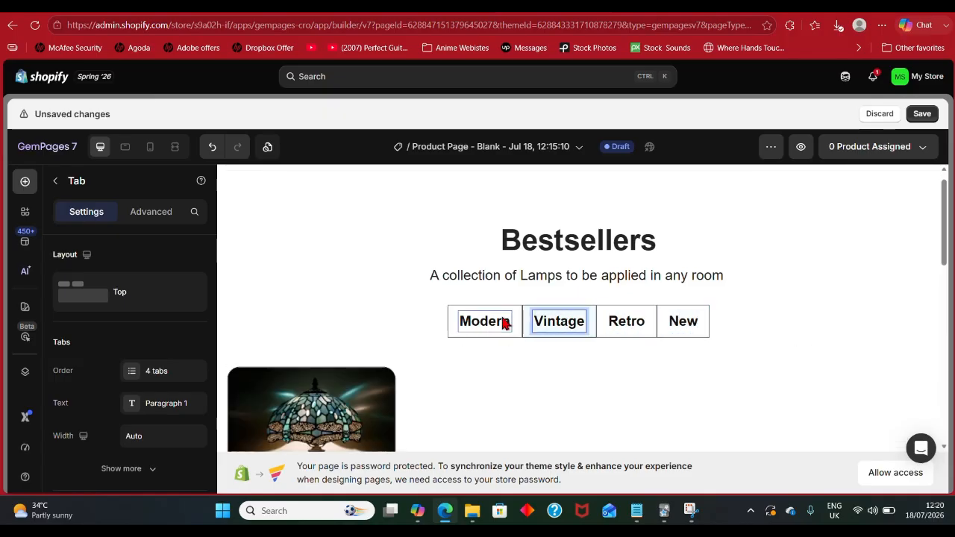
click(496, 324)
click(571, 326)
click(641, 326)
click(704, 326)
click(641, 327)
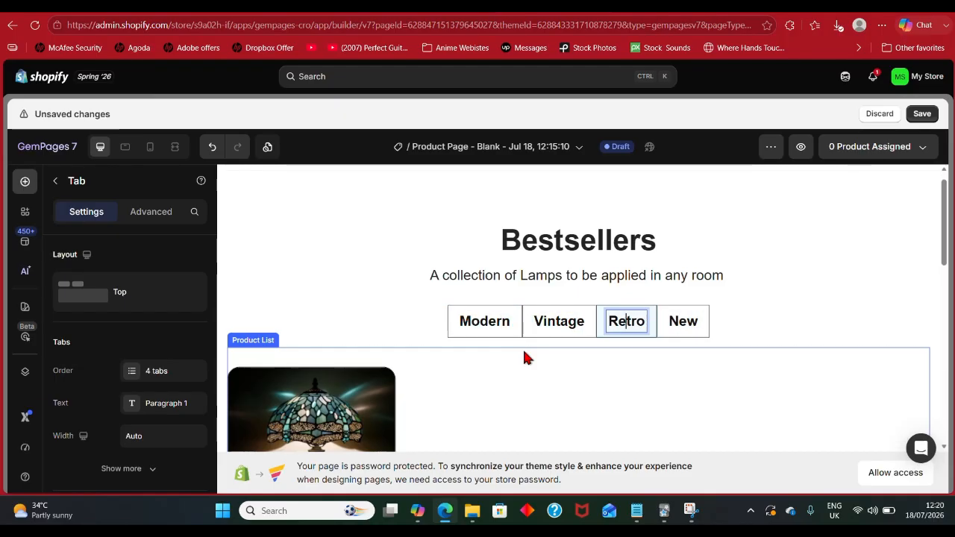
- Try the Left layout for the Bestsellers tabs and restore the Top layout
click(130, 292)
click(337, 332)
scroll(476, 351, down, 3)
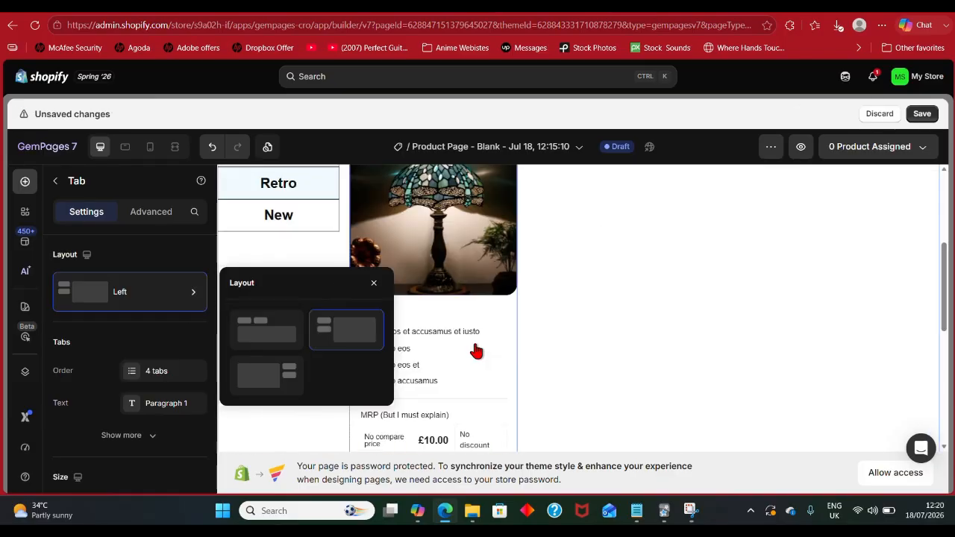
click(273, 330)
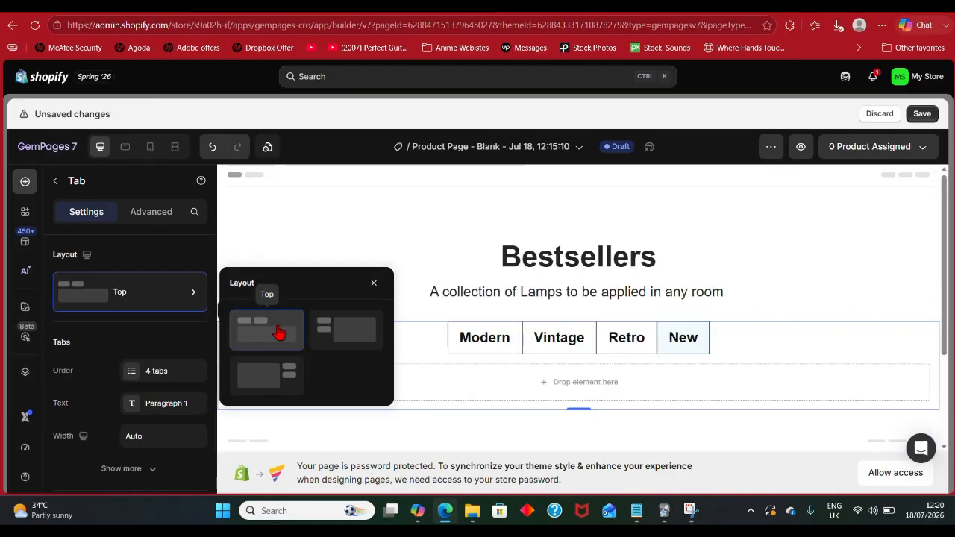
click(749, 283)
- Check the products under the Modern, Vintage and Retro tabs and examine the options for the default active tab
click(627, 342)
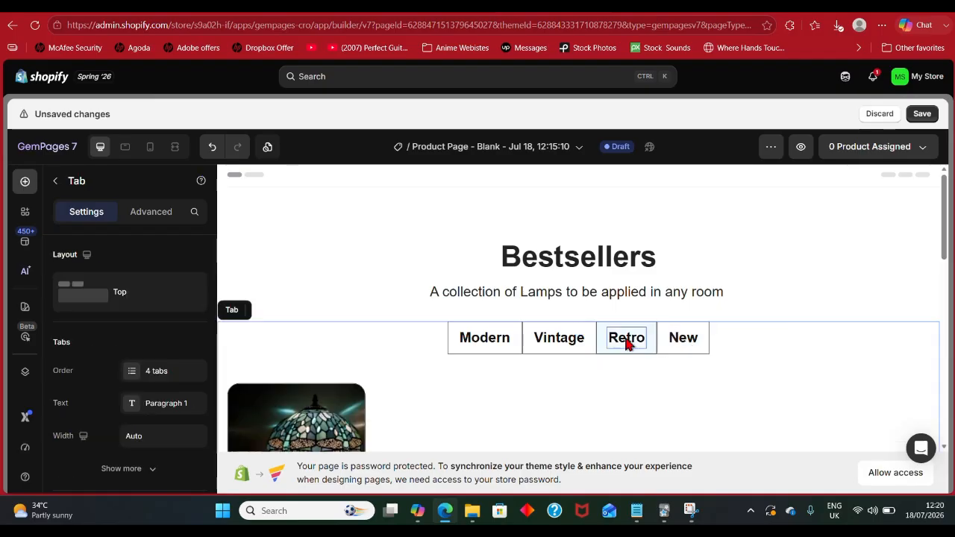
click(551, 341)
click(474, 341)
click(539, 339)
click(499, 339)
click(608, 341)
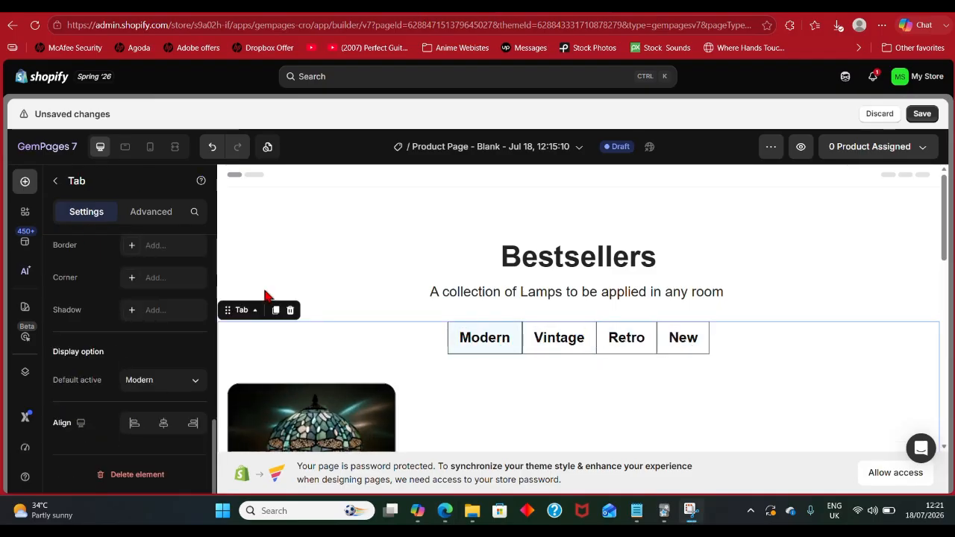
click(503, 339)
click(159, 382)
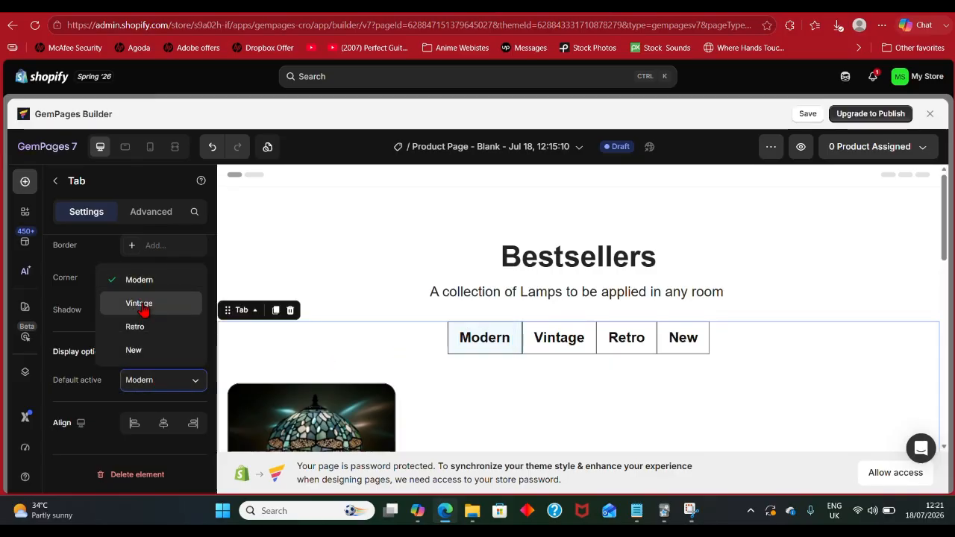
click(480, 349)
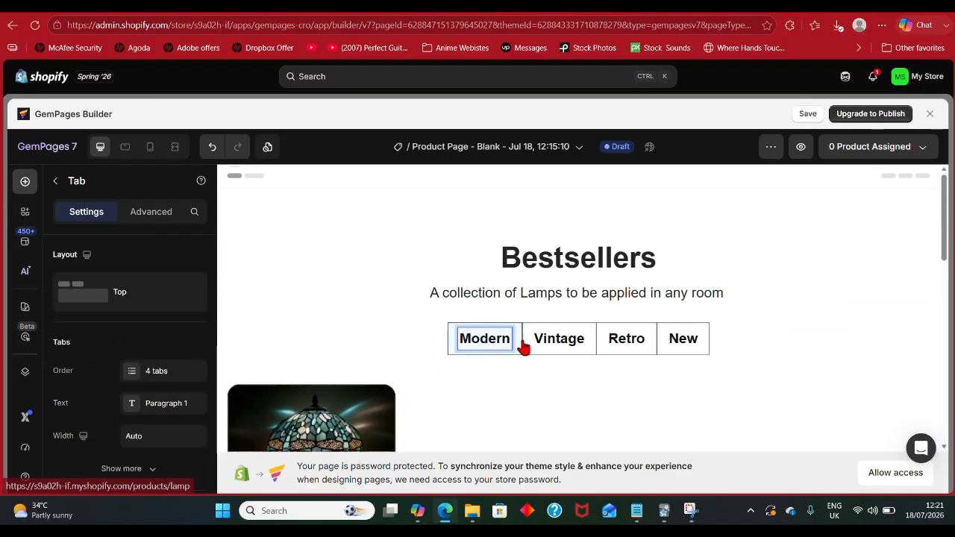
- Clear the lamp product card, including its image, from the Vintage tab's product list
double_click(545, 346)
click(324, 391)
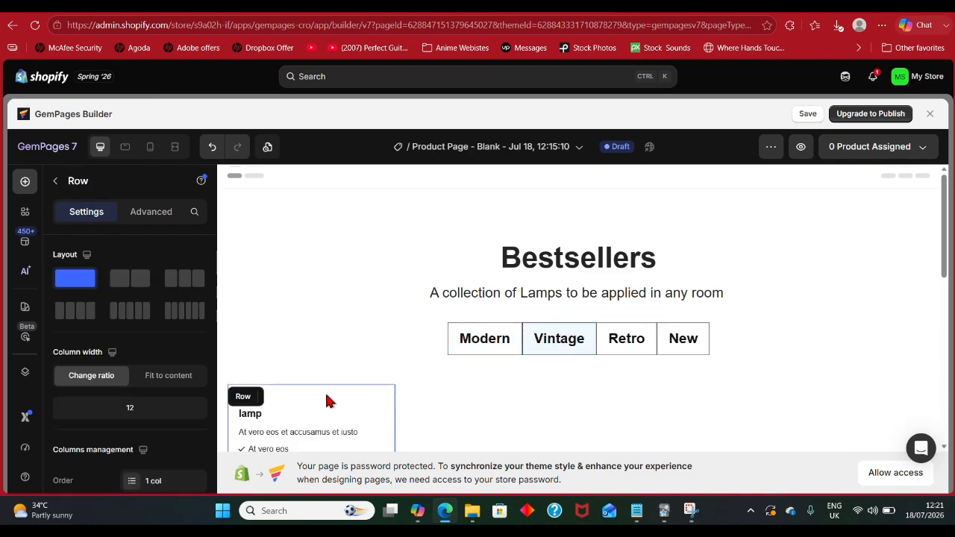
click(304, 397)
- Delete the lamp image, title, description text and remaining card content from the Retro tab's product list
click(614, 340)
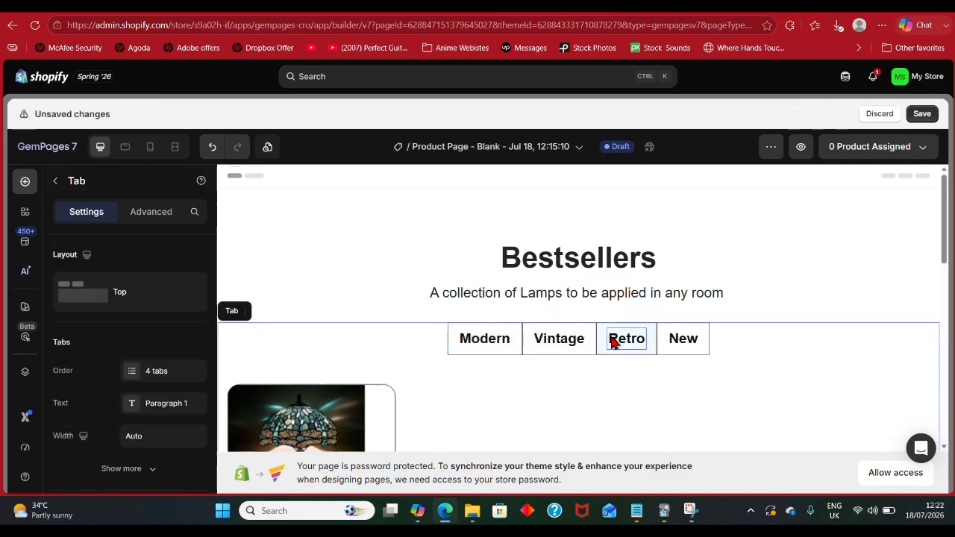
click(338, 407)
click(341, 398)
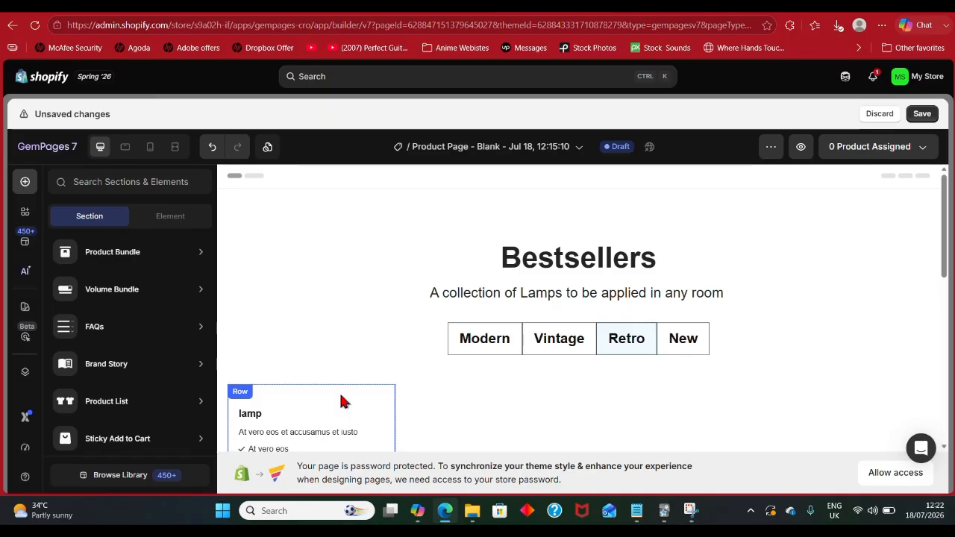
click(340, 413)
click(353, 432)
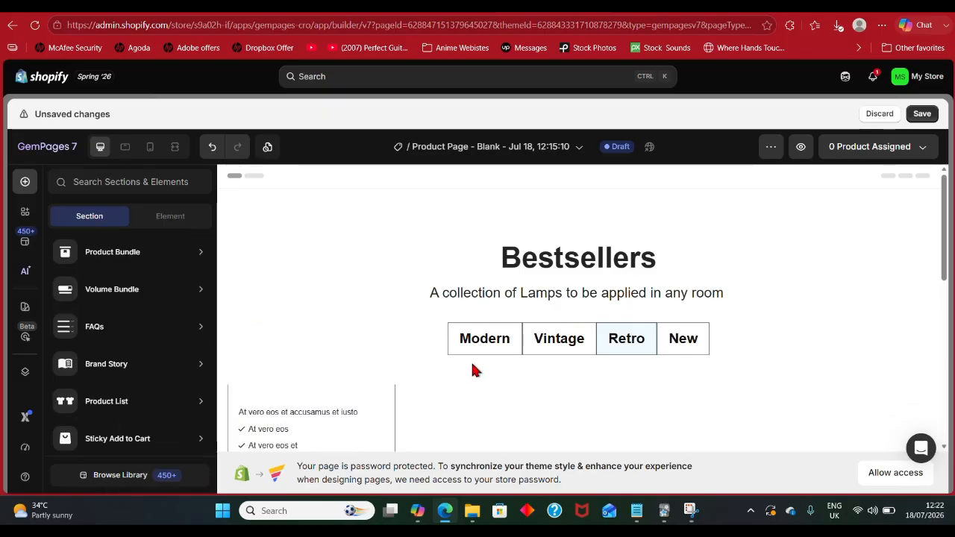
click(336, 414)
click(340, 429)
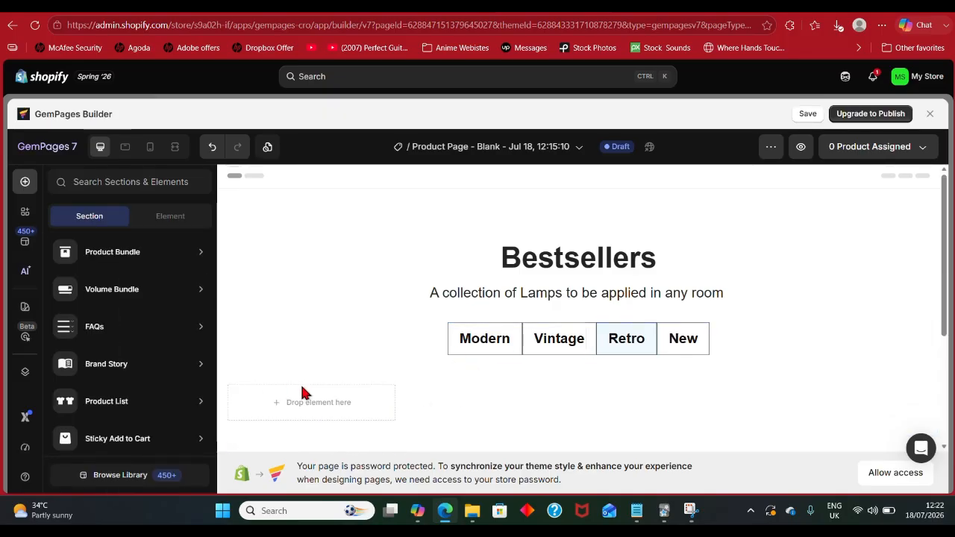
- Examine the product content under the Vintage and Modern tabs
click(545, 347)
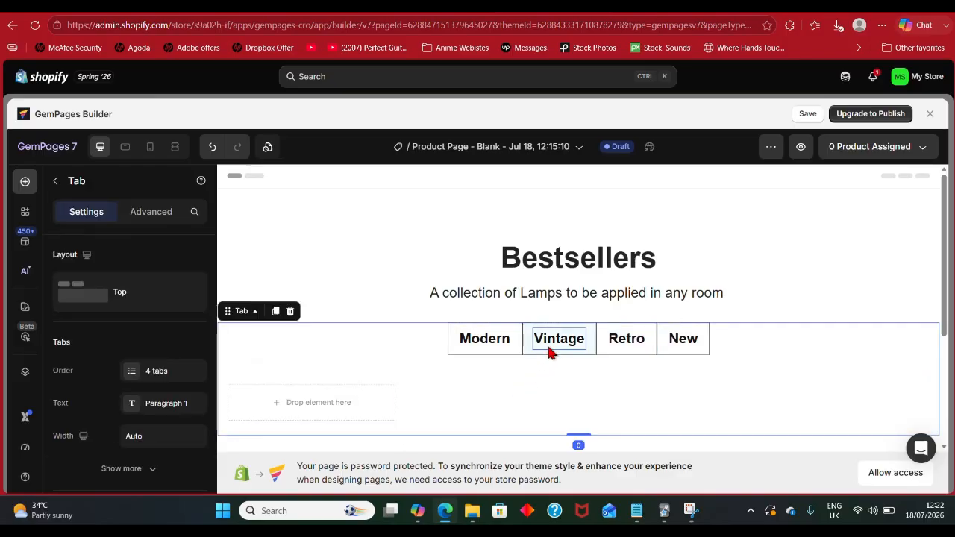
click(491, 345)
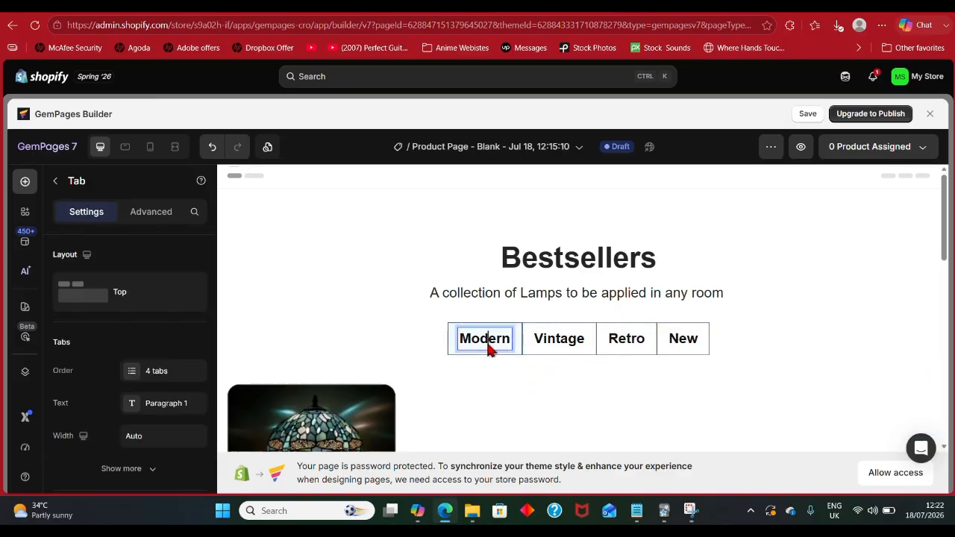
double_click(487, 347)
scroll(527, 366, down, 3)
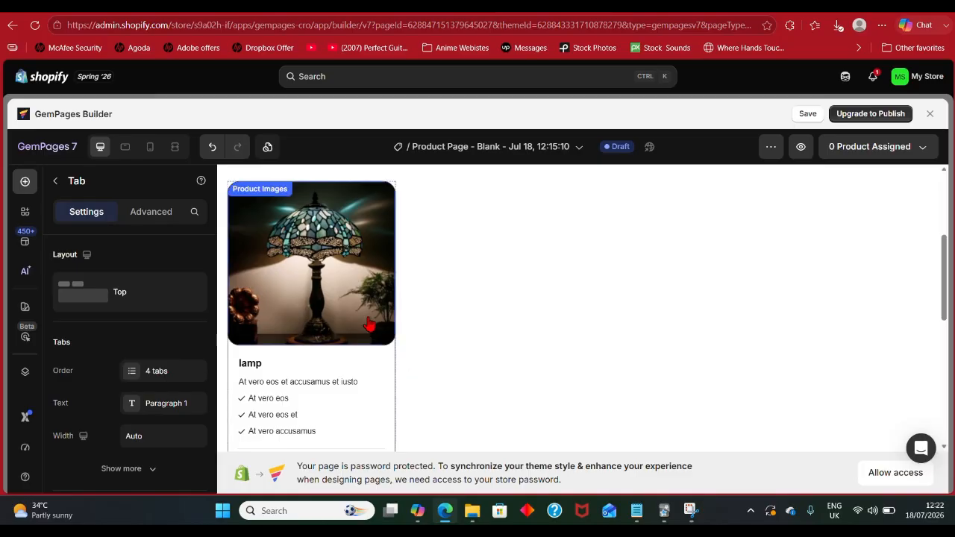
scroll(403, 329, up, 3)
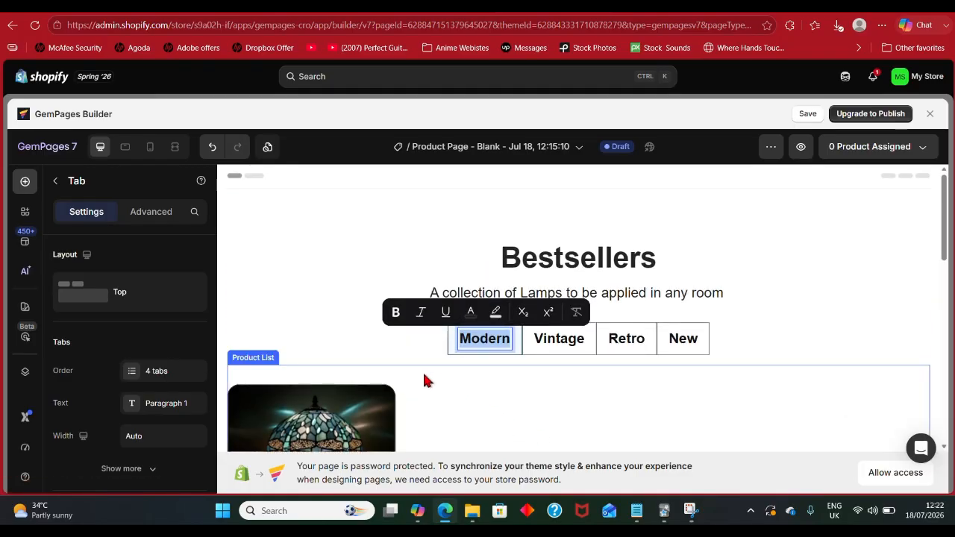
- Try the Home page collection and related products as the Modern tab's product source, and return to the lamp product
click(497, 425)
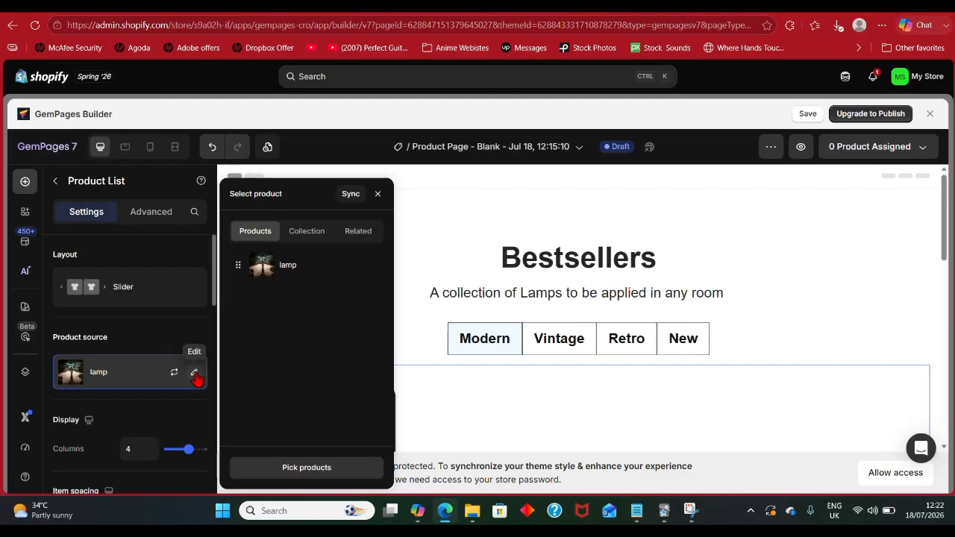
click(194, 380)
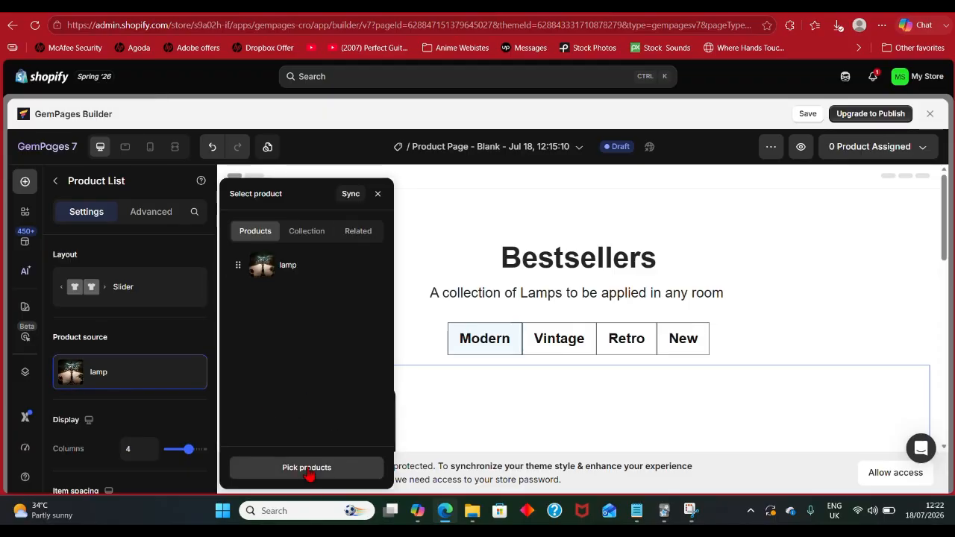
click(307, 230)
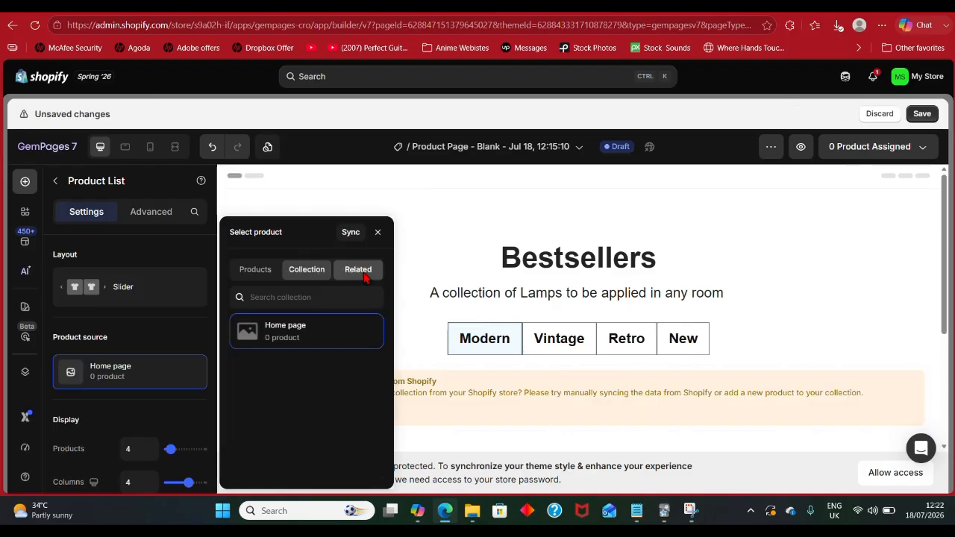
click(360, 269)
click(255, 332)
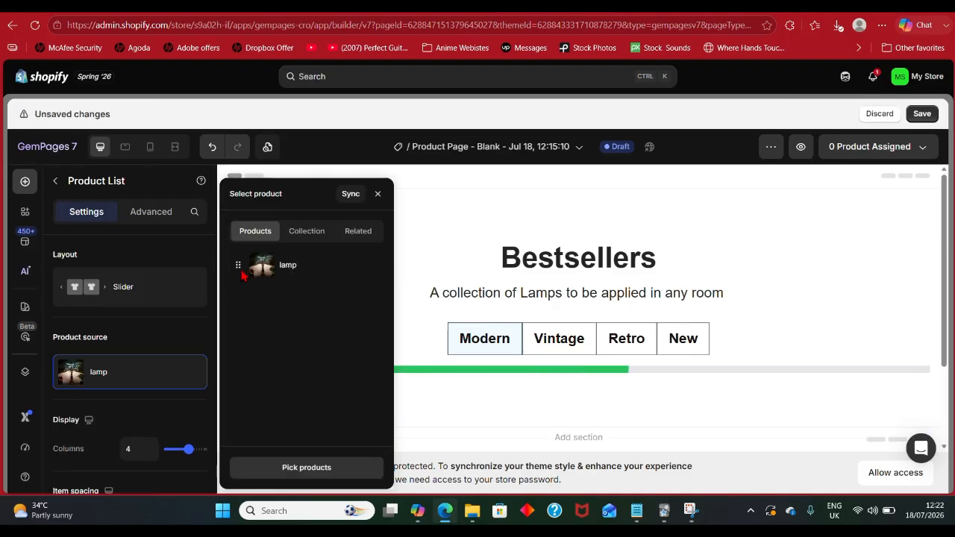
- Switch to the lamp product in the Shopify admin and open the store's product list
click(631, 15)
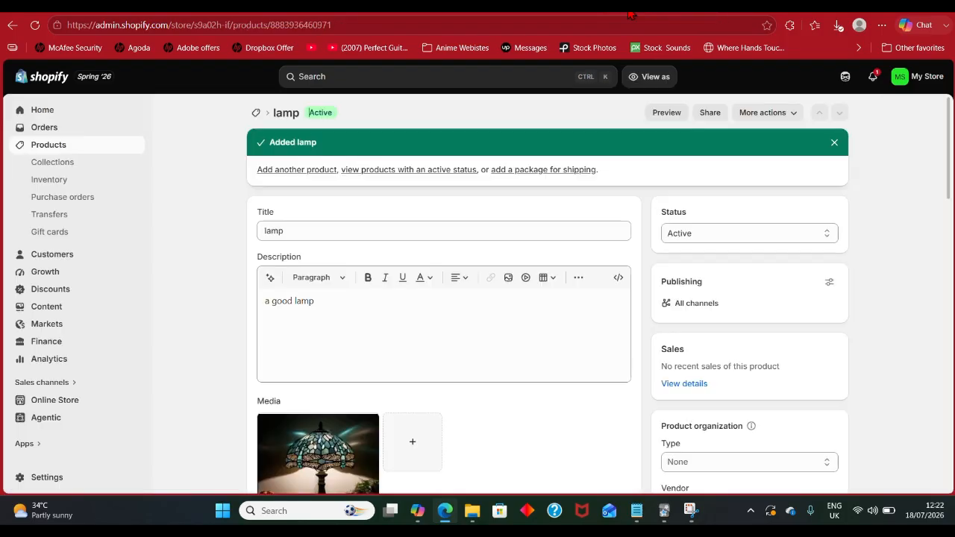
click(49, 148)
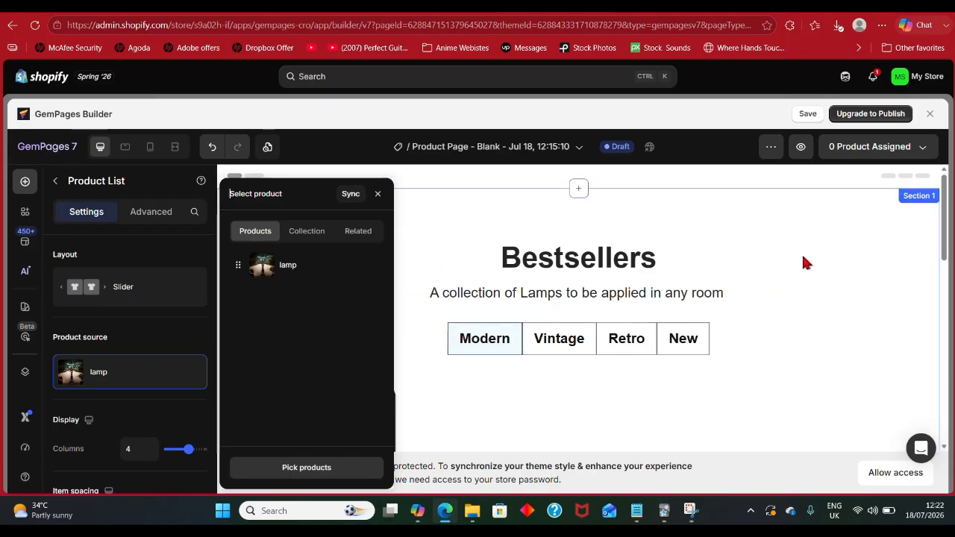
- Try two-column and three-column layouts on the Bestsellers section, return to one column, and undo the layout changes
click(578, 257)
click(411, 185)
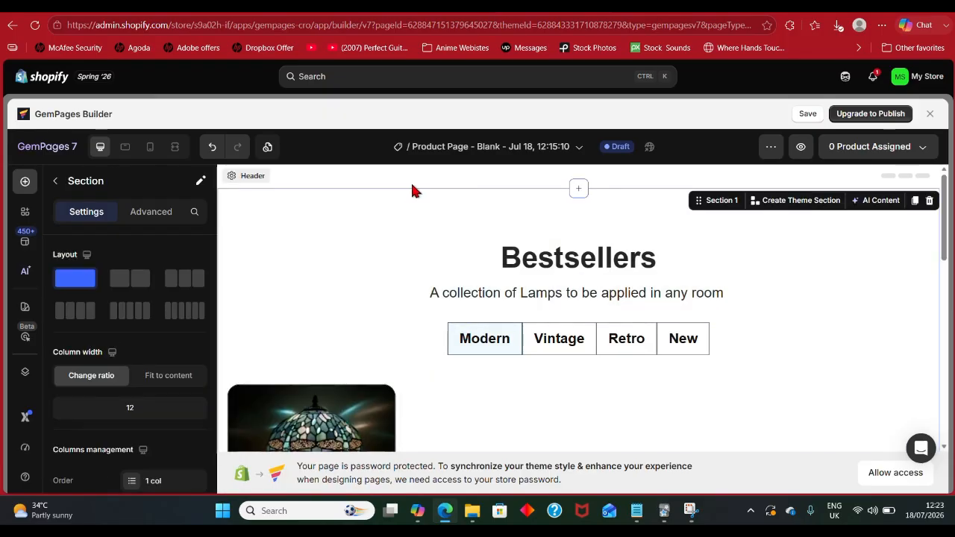
click(143, 282)
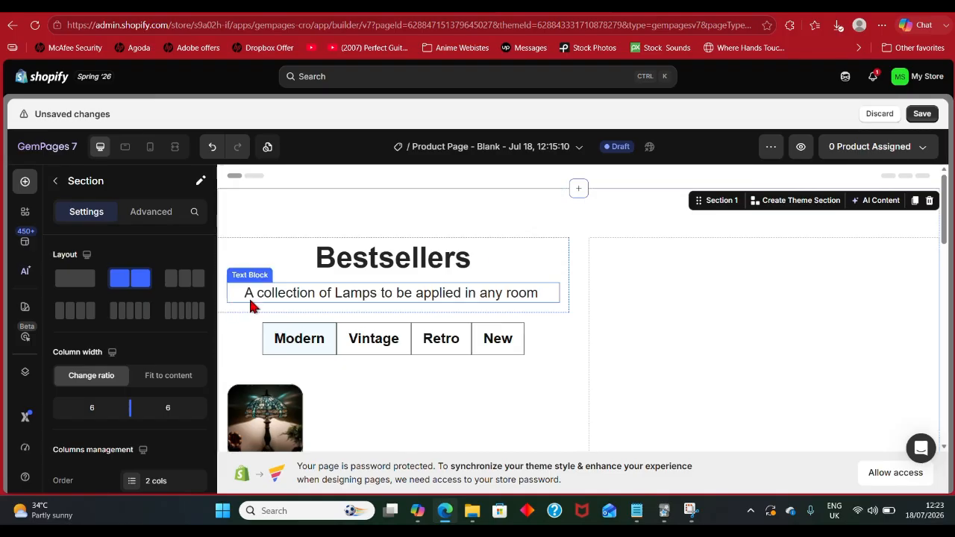
click(192, 276)
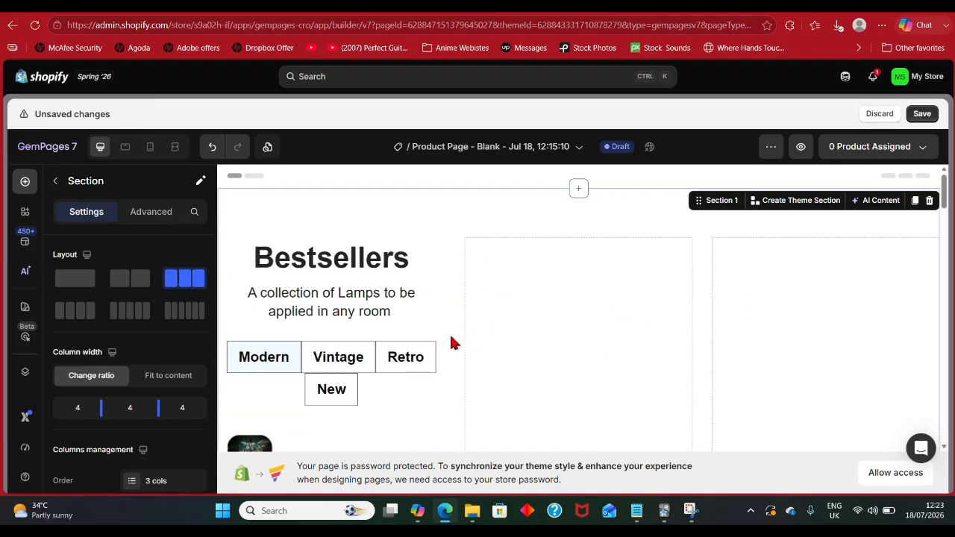
scroll(403, 336, down, 3)
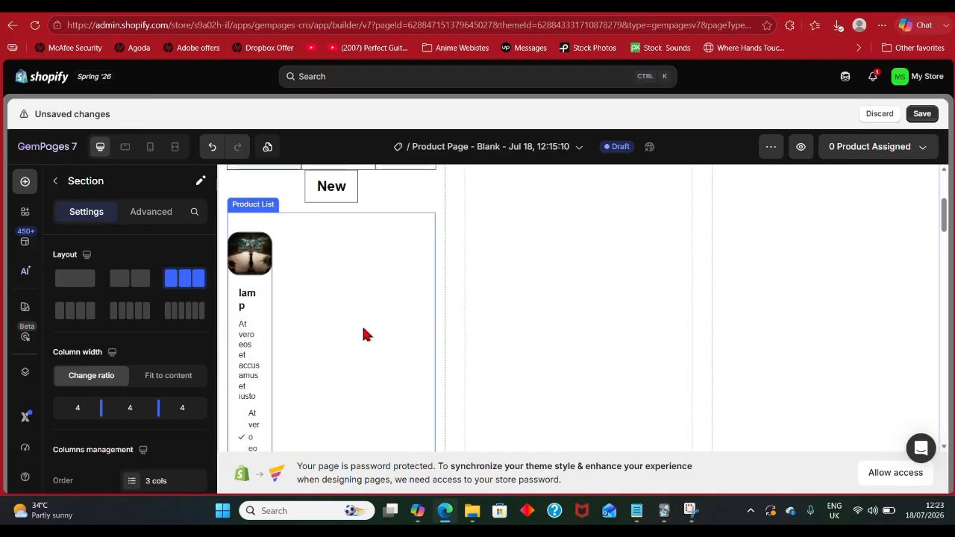
click(72, 290)
scroll(447, 403, up, 5)
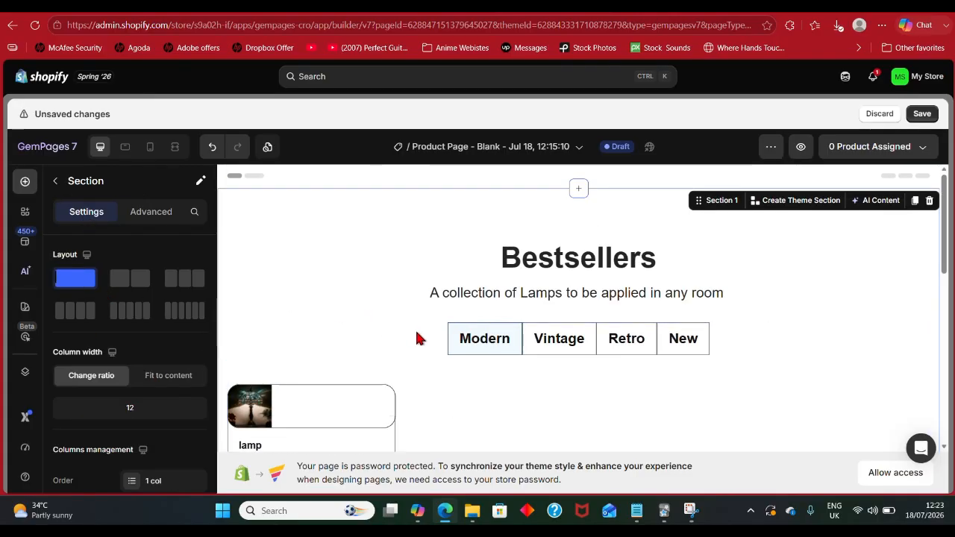
click(212, 150)
click(212, 148)
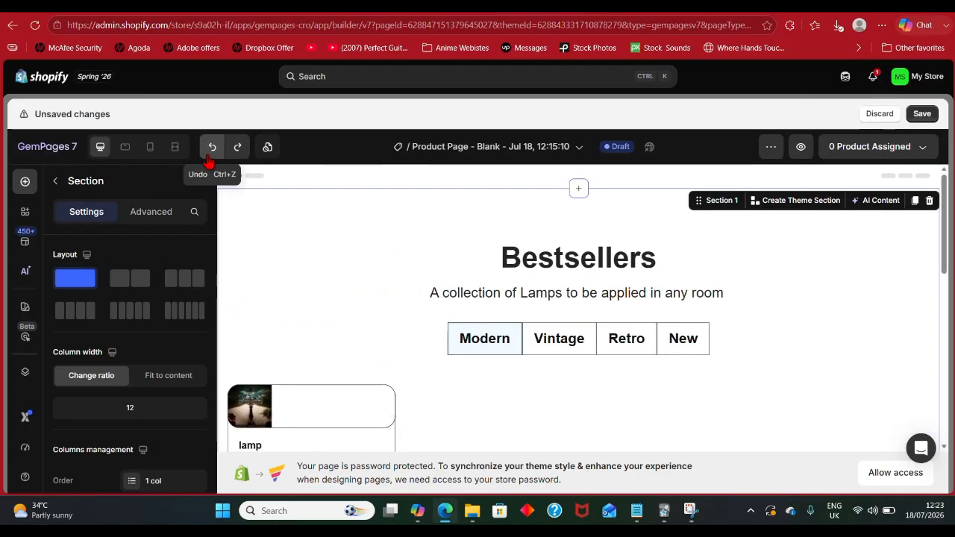
- Check the section's advanced settings, and preview the page in tablet, mobile and fullscreen views before returning to desktop view
click(150, 215)
click(67, 214)
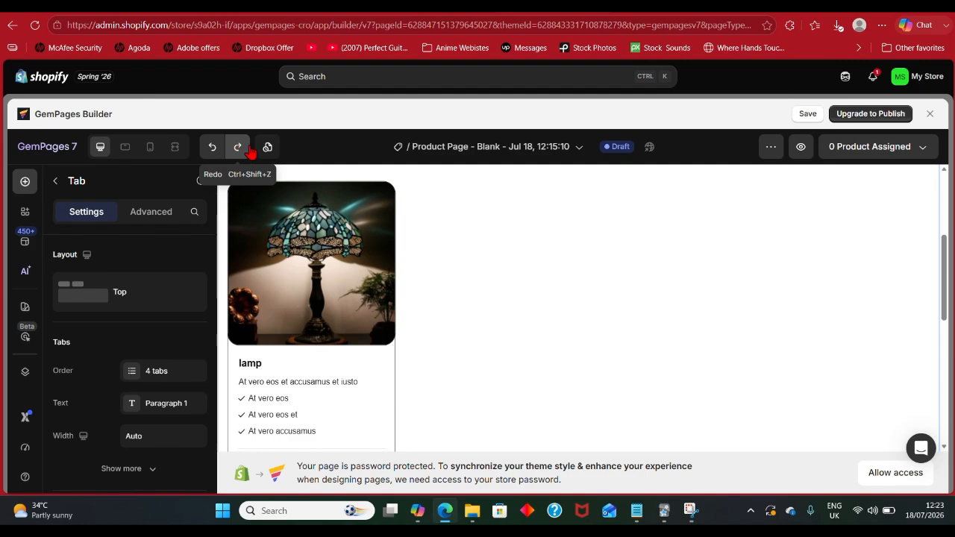
click(125, 147)
click(150, 147)
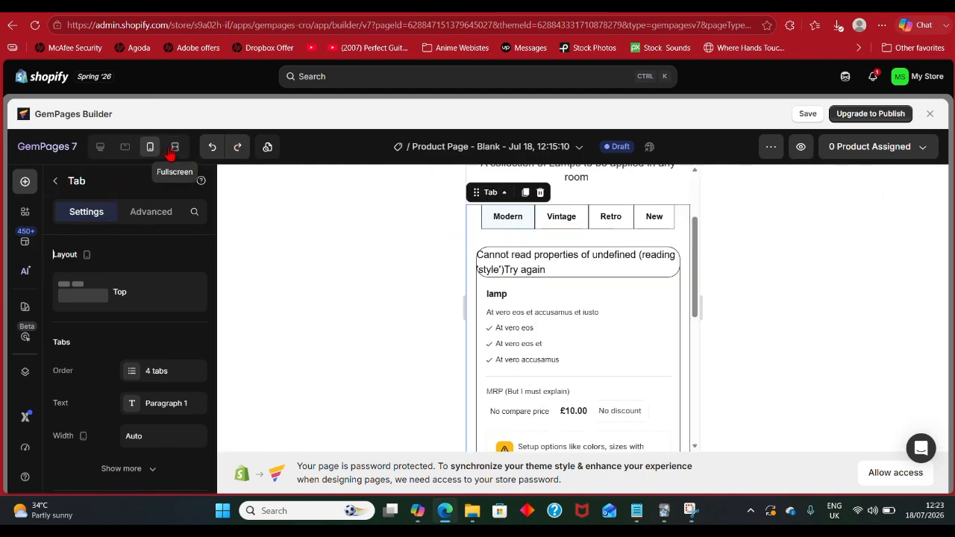
click(175, 147)
click(99, 148)
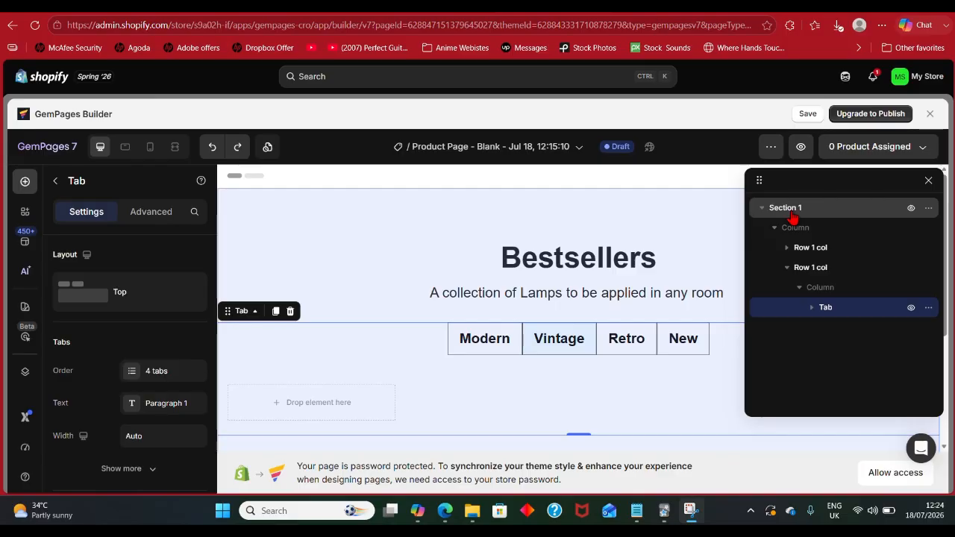
- Examine the layer structure of Section 1 down to the contents of its Tab element
click(762, 211)
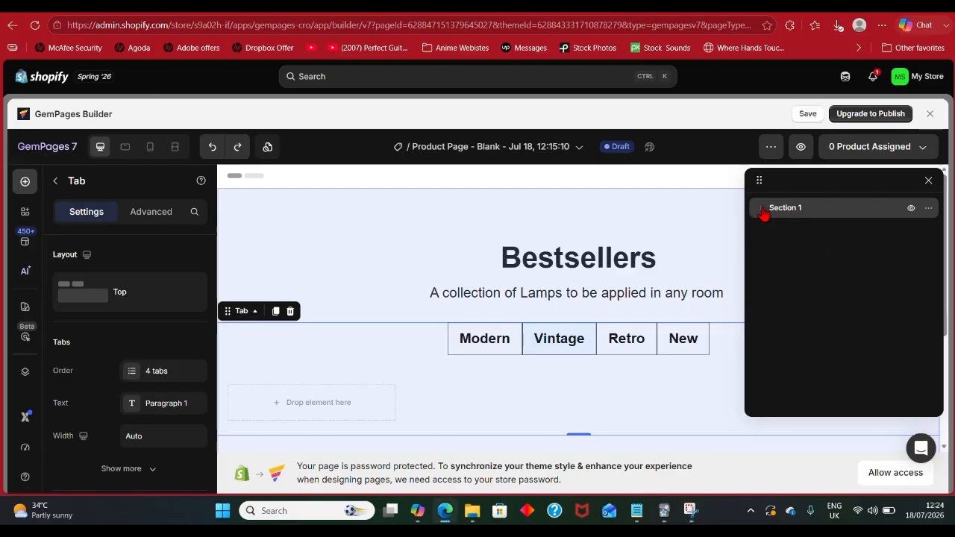
click(762, 213)
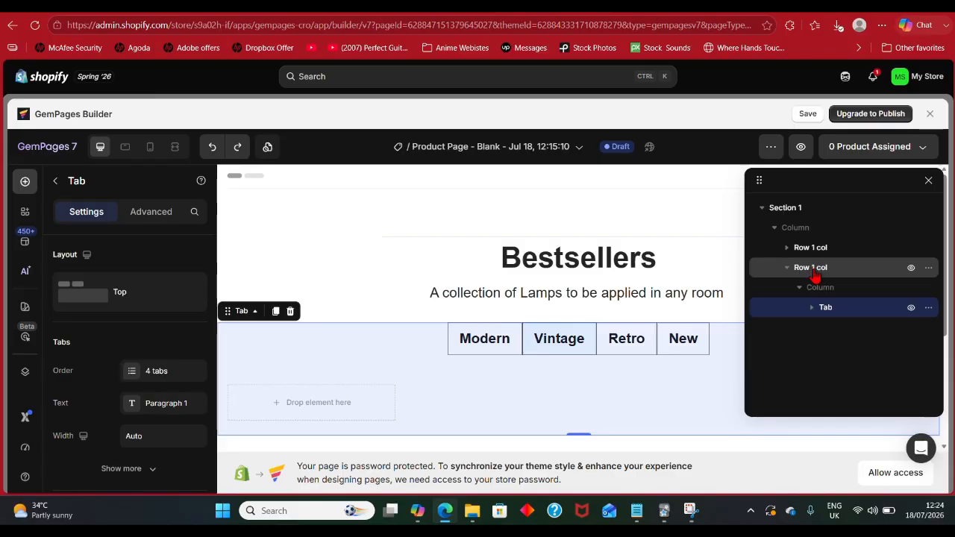
click(812, 308)
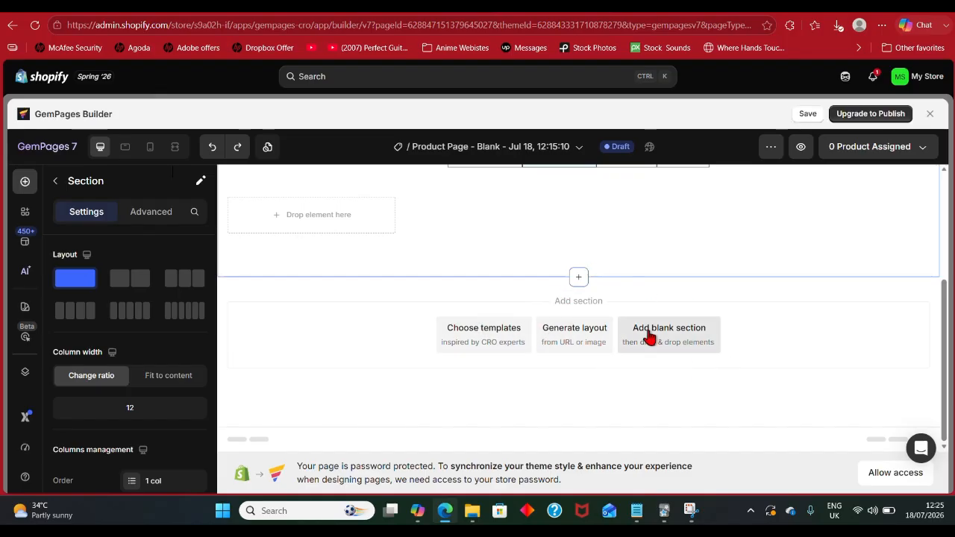
- Browse the GemPages library's page templates and switch to its ready-made sections
click(471, 341)
scroll(741, 342, down, 5)
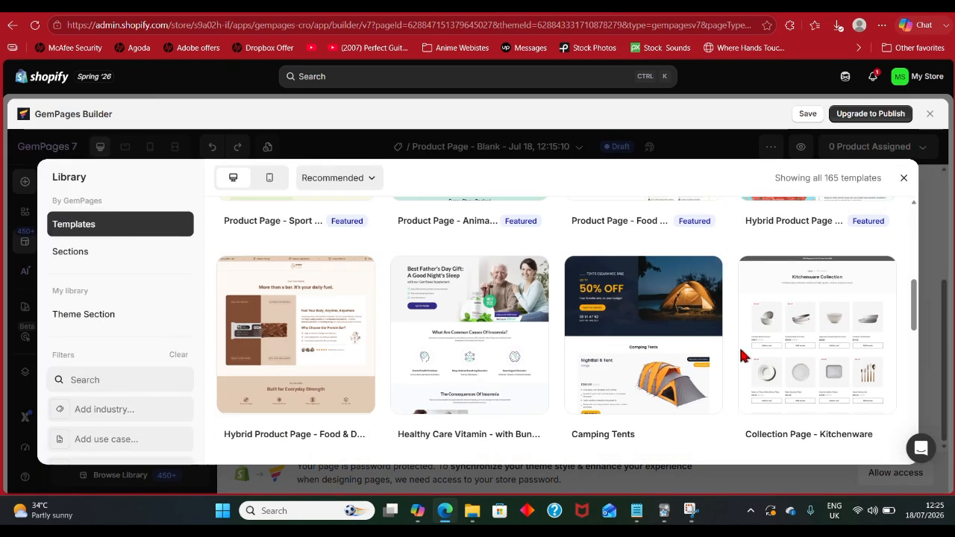
scroll(742, 356, down, 3)
click(100, 254)
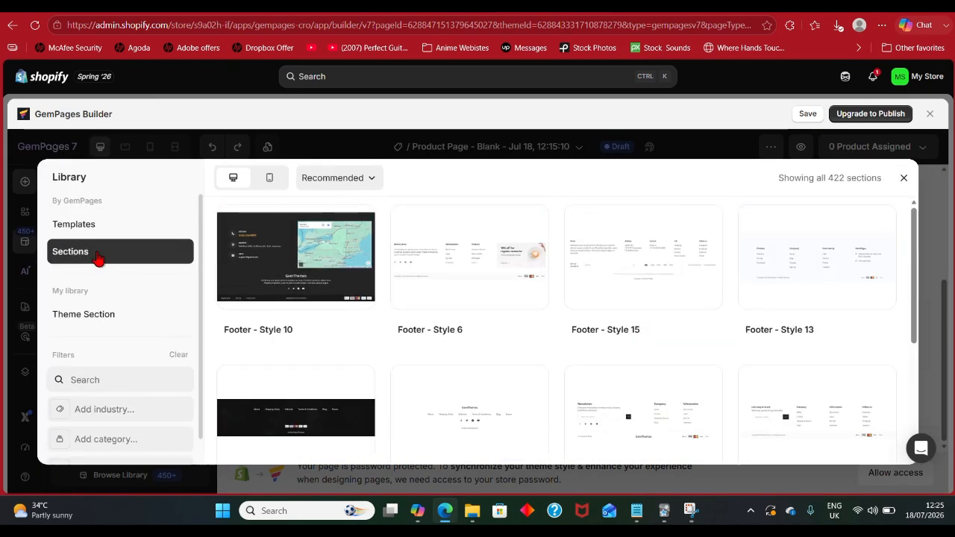
click(102, 224)
click(79, 256)
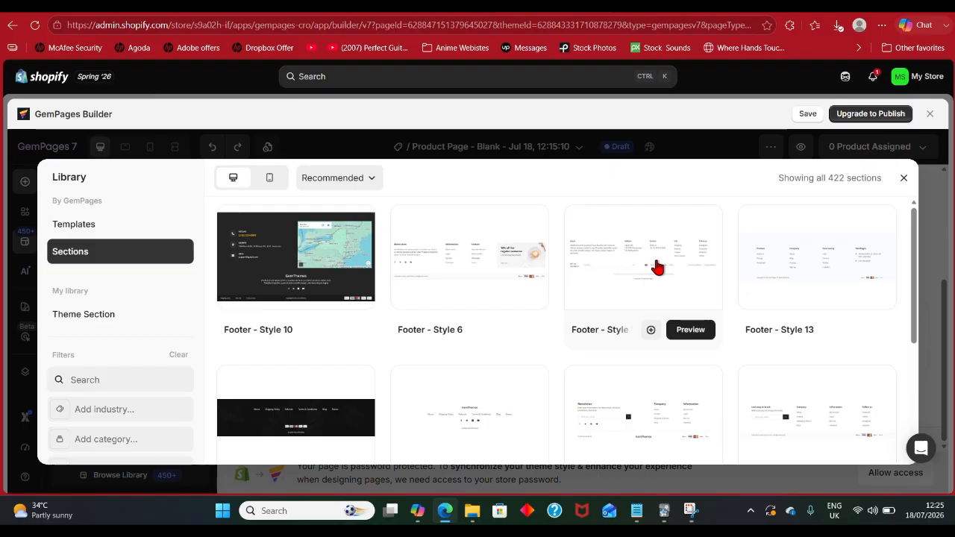
- Find the Contact - Style 4 section in the library and insert it below the Bestsellers section
scroll(523, 238, down, 3)
click(369, 182)
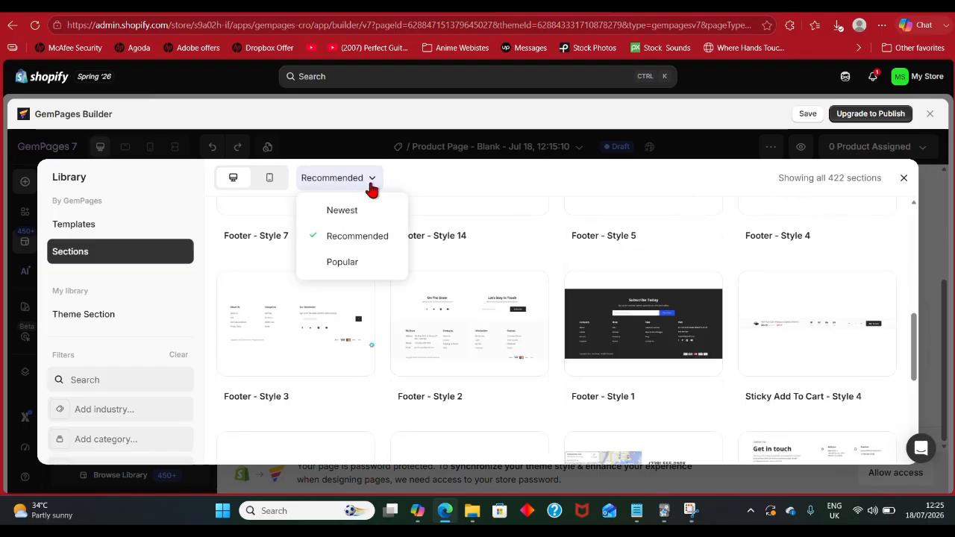
click(474, 266)
click(100, 381)
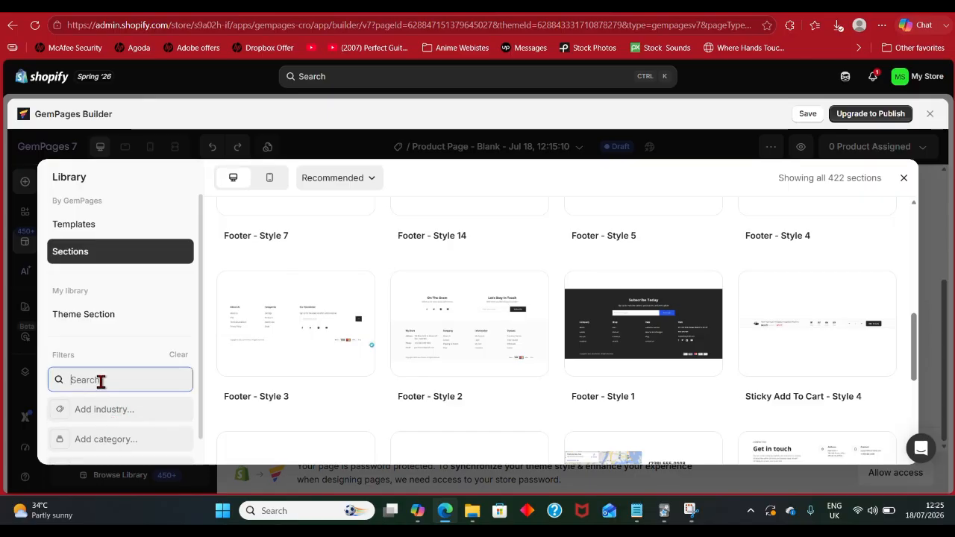
scroll(341, 389, down, 3)
scroll(403, 388, down, 1)
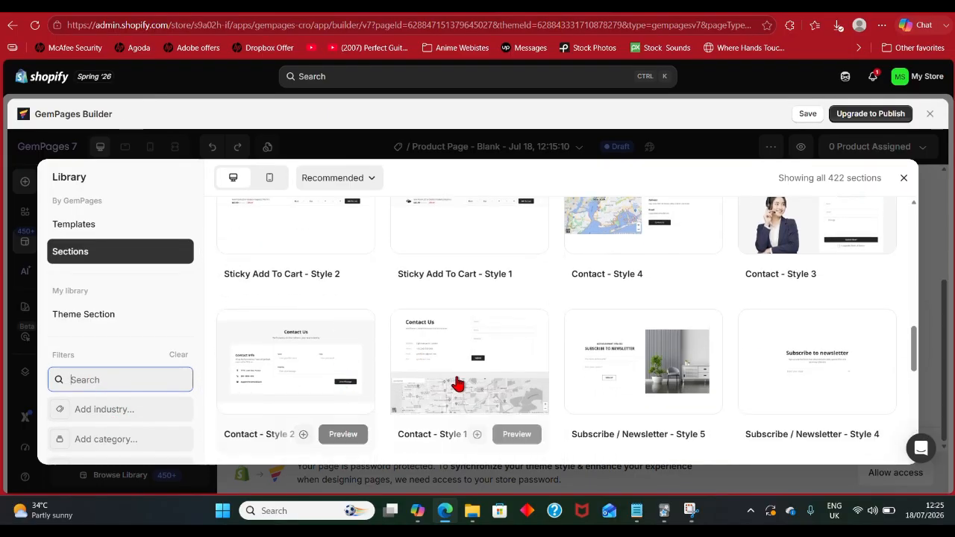
scroll(463, 384, up, 3)
click(642, 395)
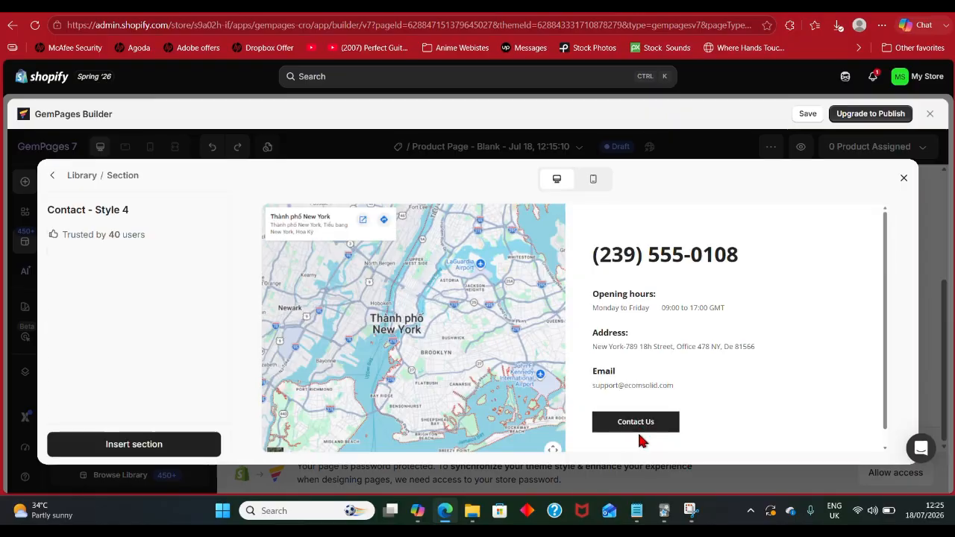
click(212, 441)
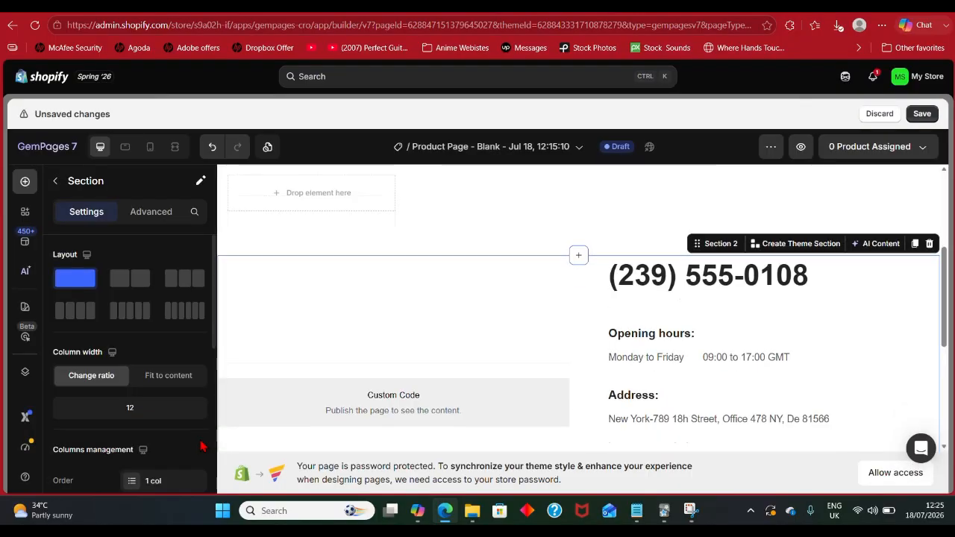
- Review the Bestsellers and contact sections in fullscreen view and return to desktop view
scroll(552, 347, up, 3)
scroll(621, 356, down, 5)
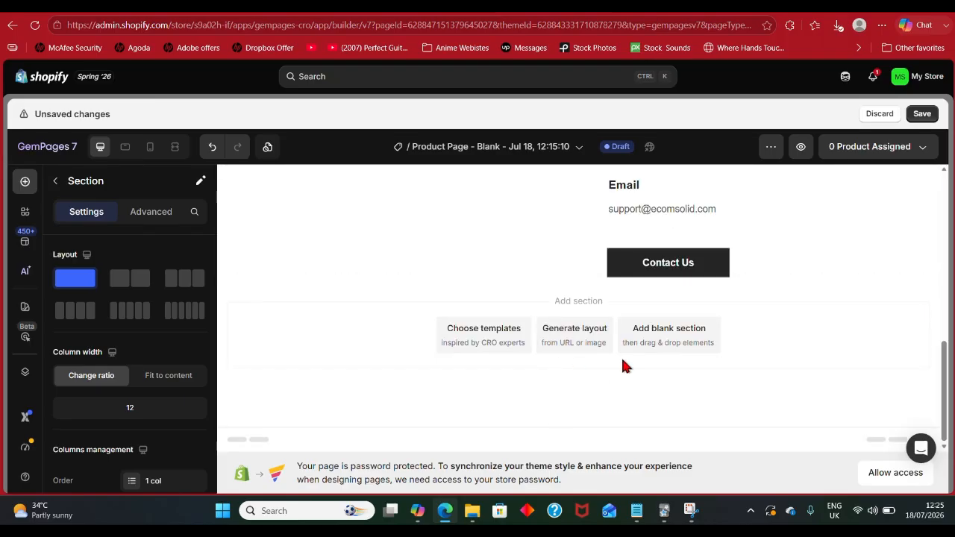
scroll(600, 353, up, 3)
click(174, 146)
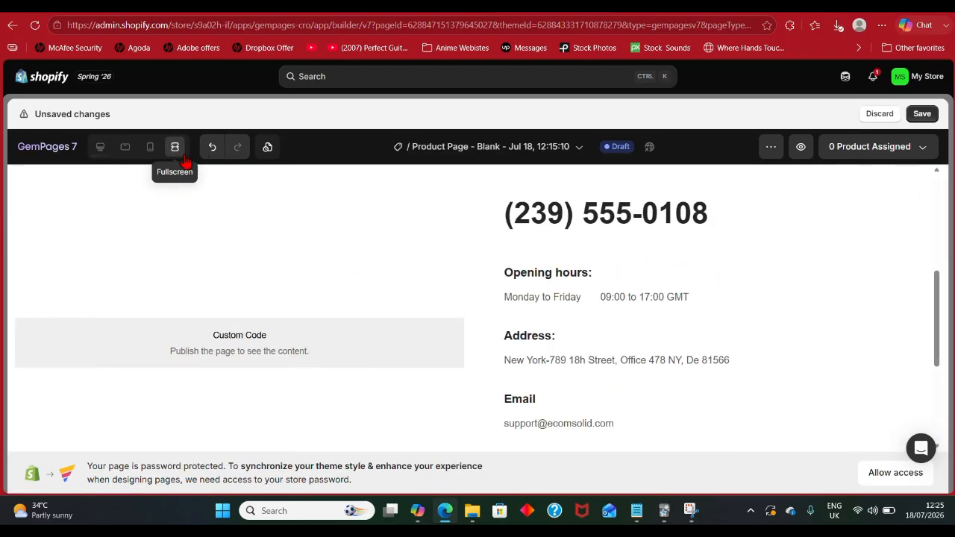
scroll(610, 320, down, 3)
scroll(610, 321, up, 6)
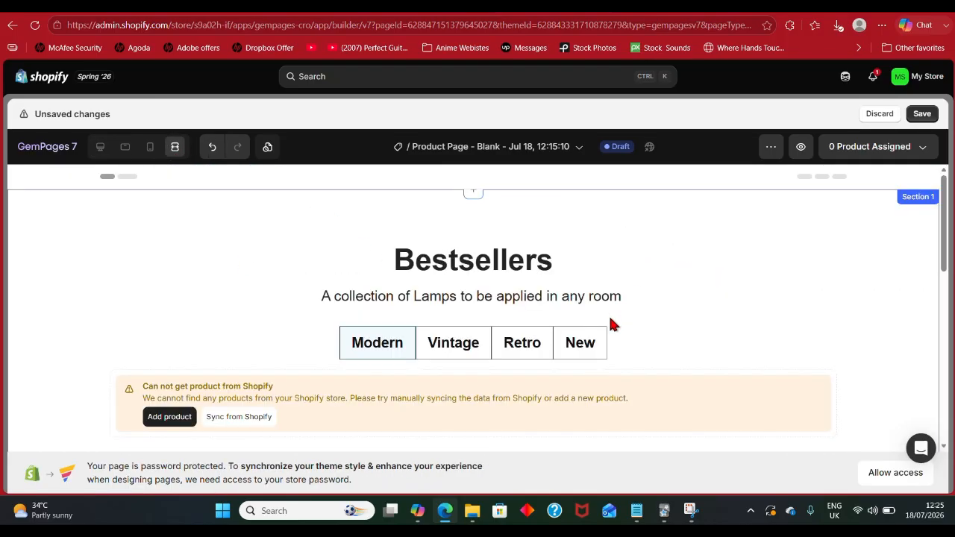
scroll(610, 324, down, 3)
scroll(609, 323, down, 3)
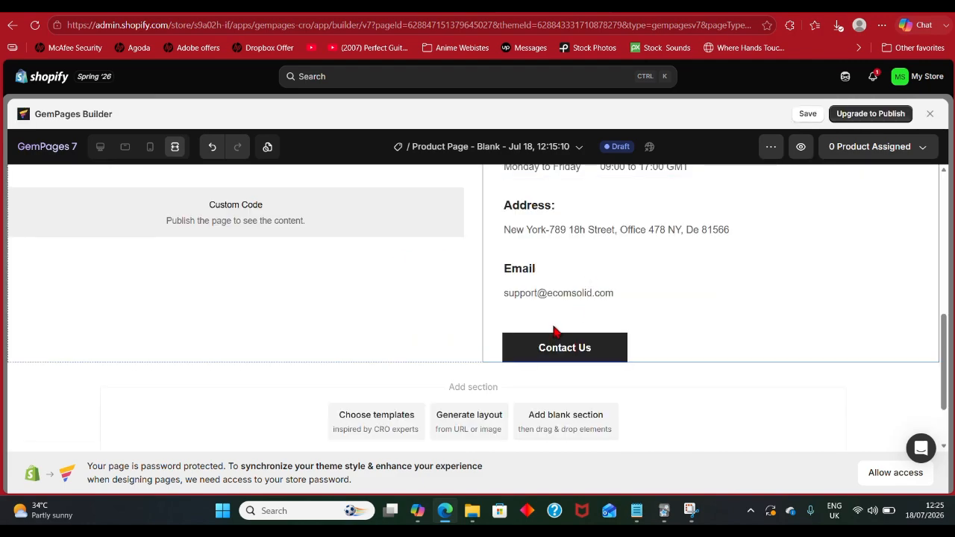
click(100, 146)
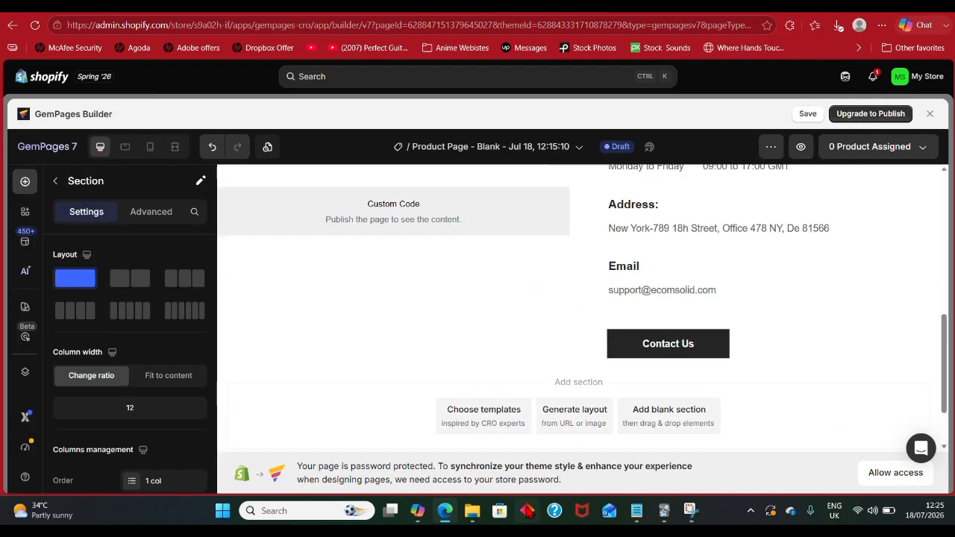
- Inspect the contact section's e-mail text block and the settings of the Modern tab's product list
click(625, 289)
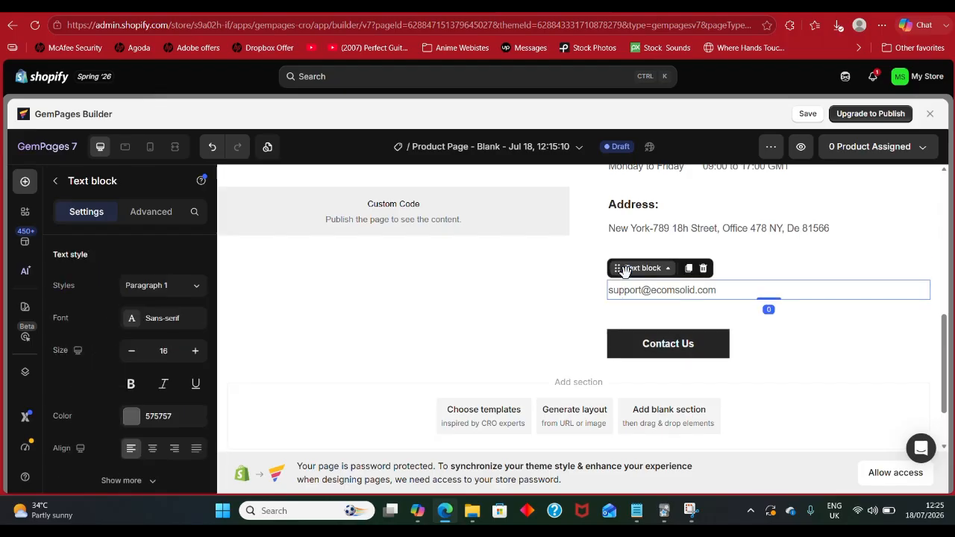
double_click(625, 289)
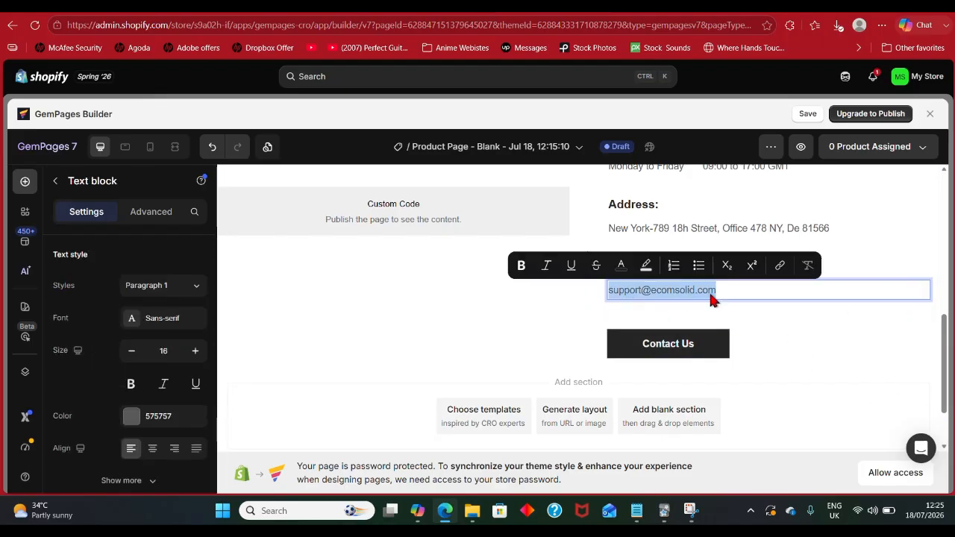
scroll(648, 366, up, 5)
click(646, 369)
scroll(646, 369, down, 3)
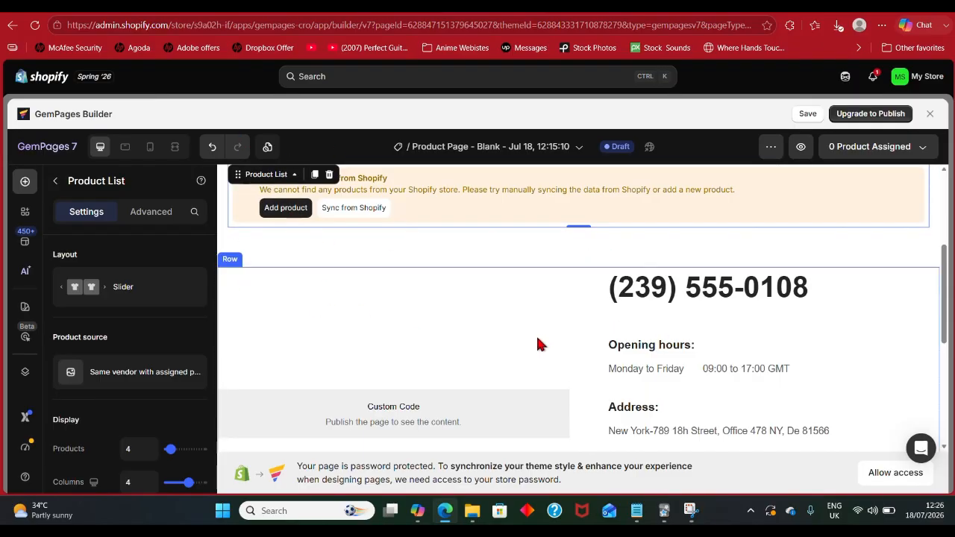
scroll(625, 328, up, 3)
- Compare the content under the Modern, Vintage, Retro and New tabs of the Bestsellers section
click(561, 349)
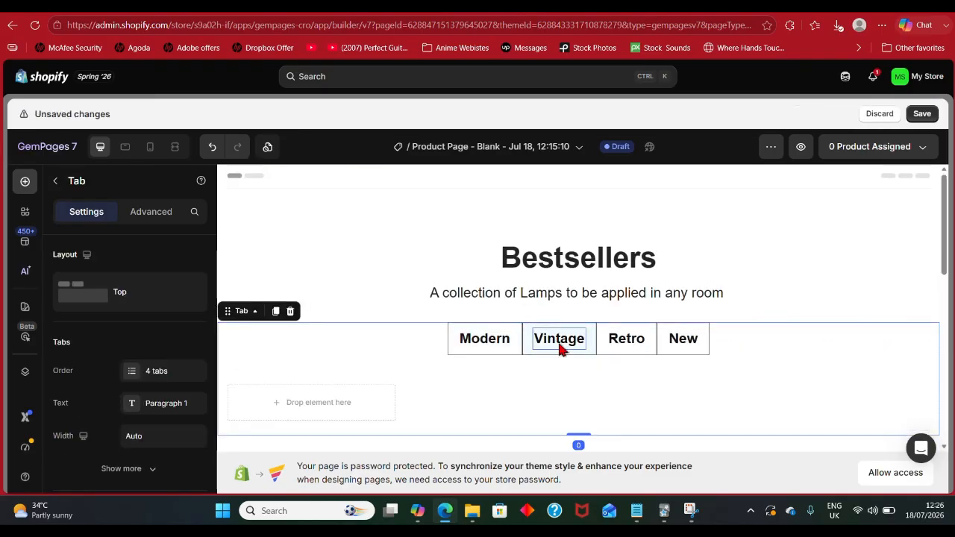
click(618, 347)
click(472, 340)
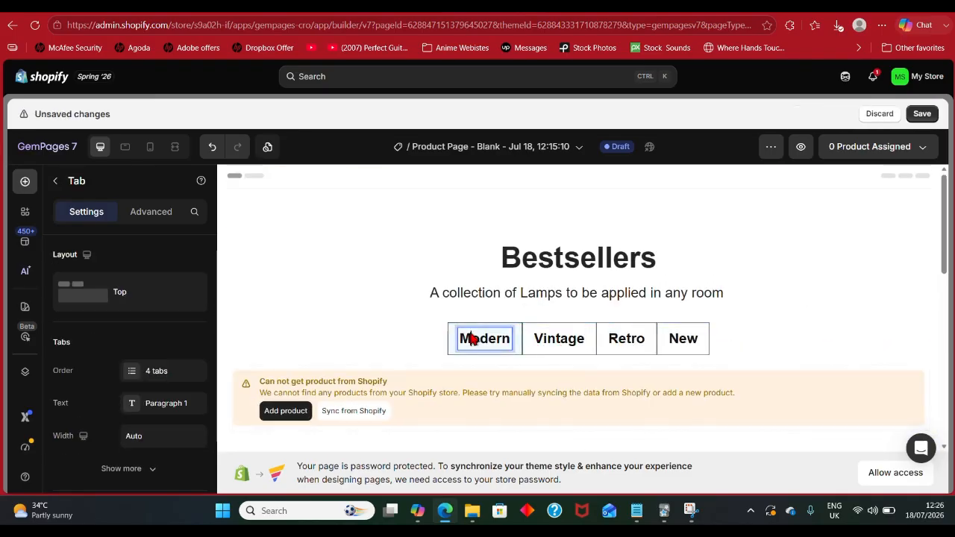
click(562, 338)
click(640, 343)
click(685, 343)
click(623, 342)
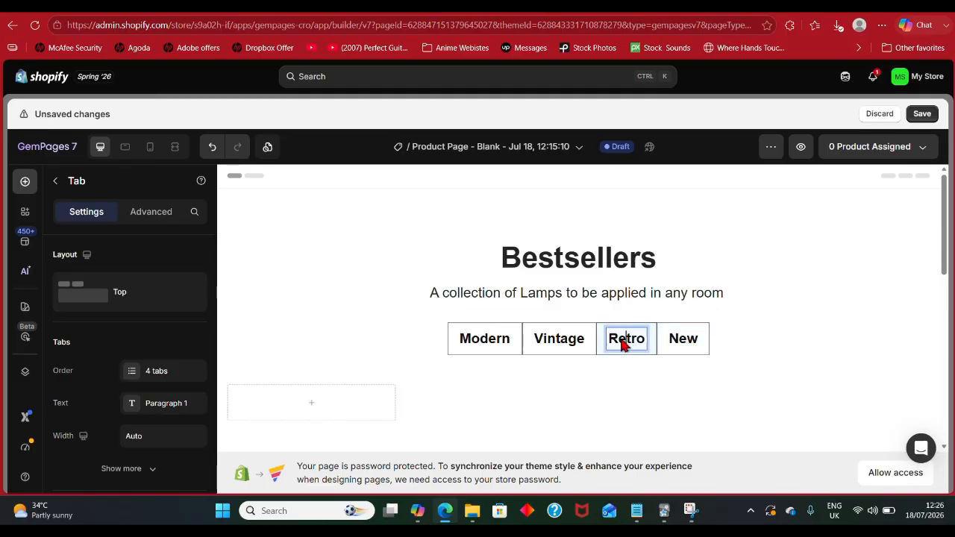
click(563, 339)
click(488, 341)
click(572, 337)
click(629, 340)
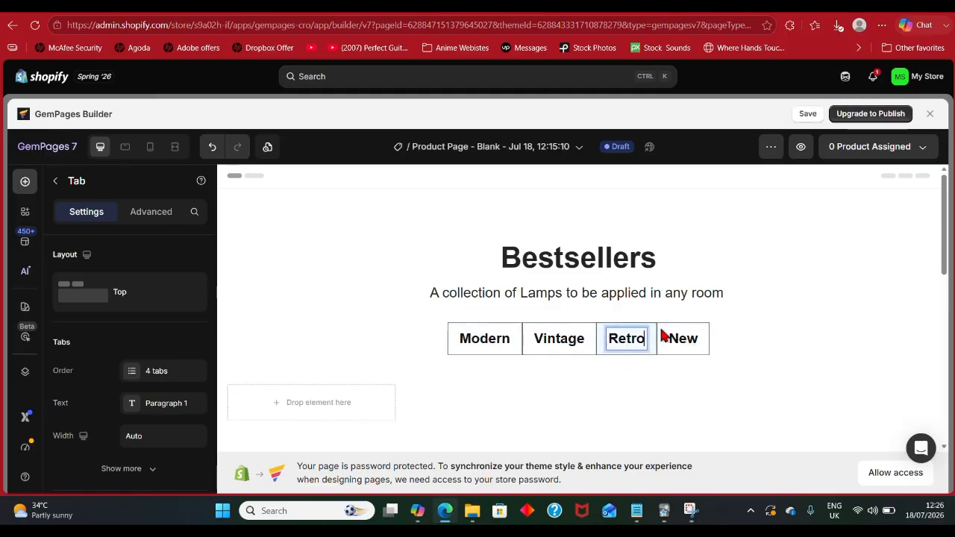